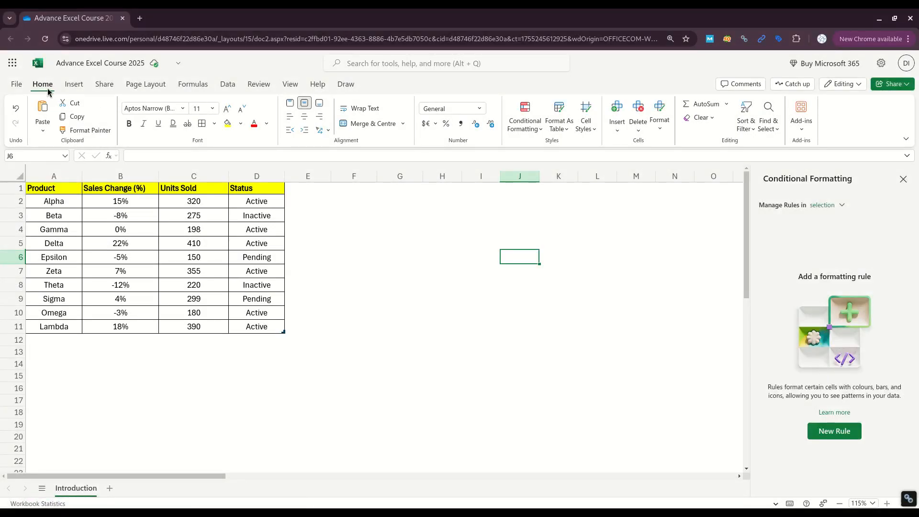
Start a new conditional formatting rule and apply it to the Units Sold values in C2:C11
left_click(525, 136)
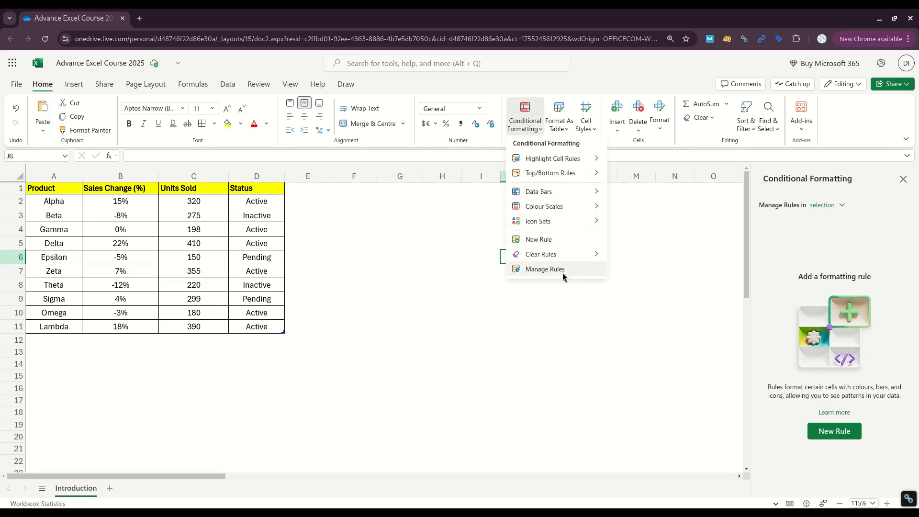
mouse_move(575, 225)
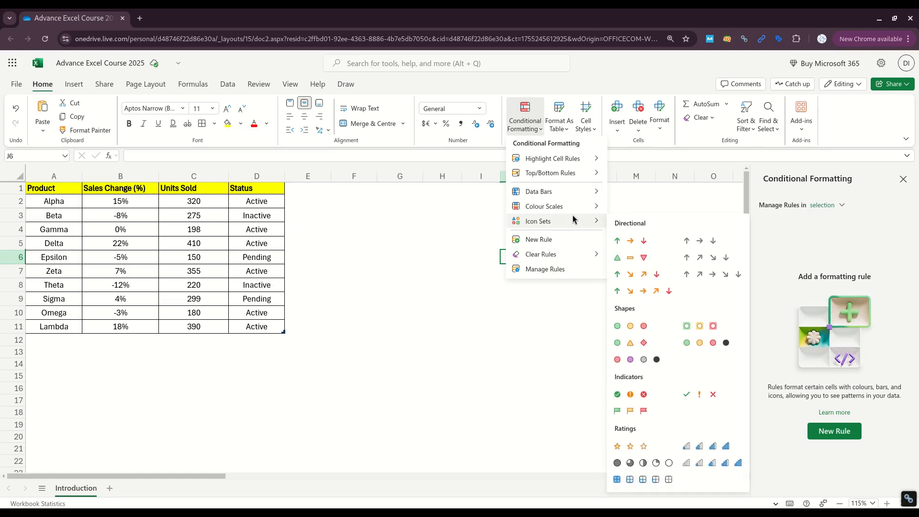
mouse_move(558, 163)
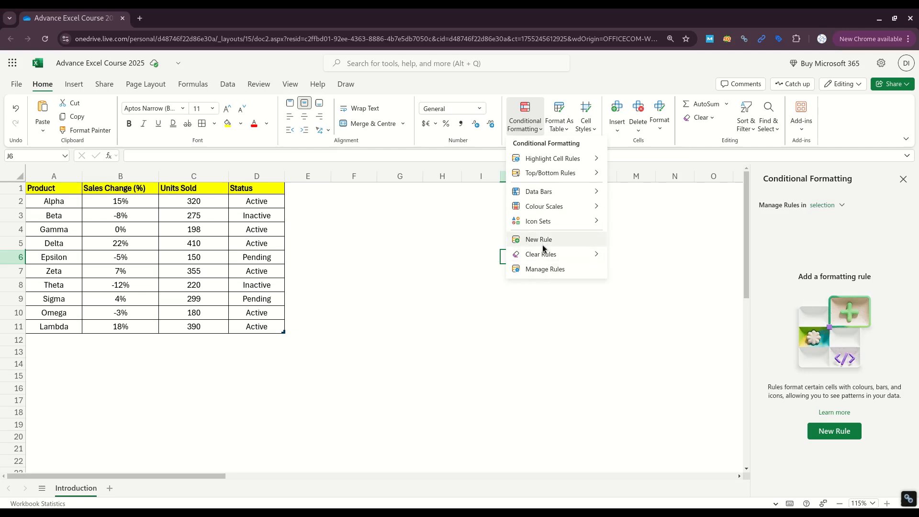
left_click(542, 242)
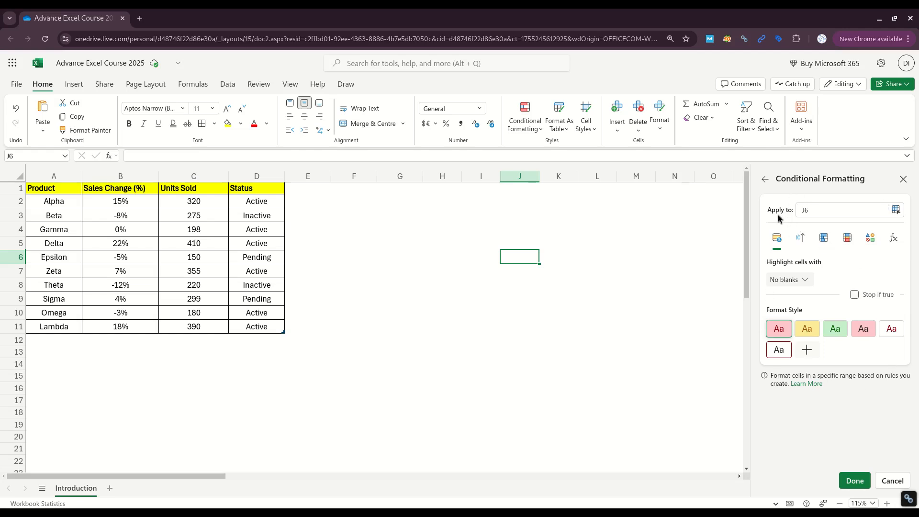
left_click(832, 210)
left_click_drag(813, 210, 797, 211)
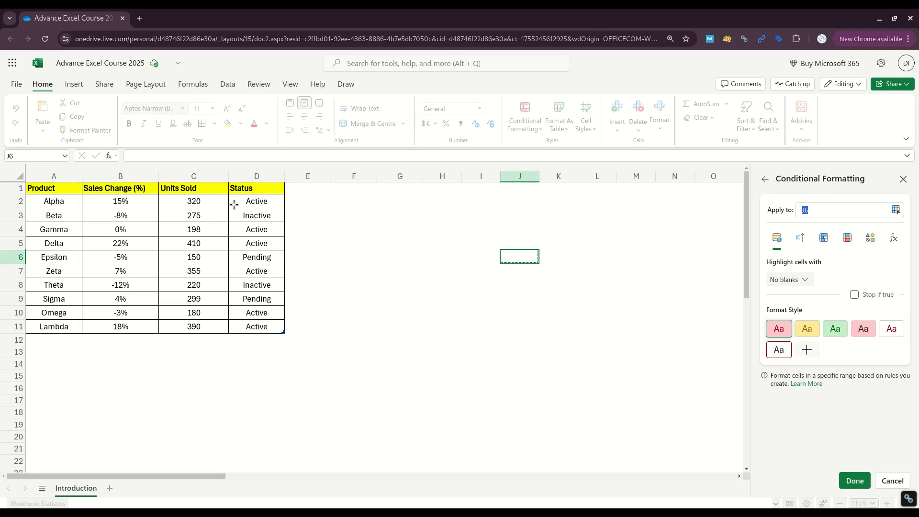
left_click(898, 211)
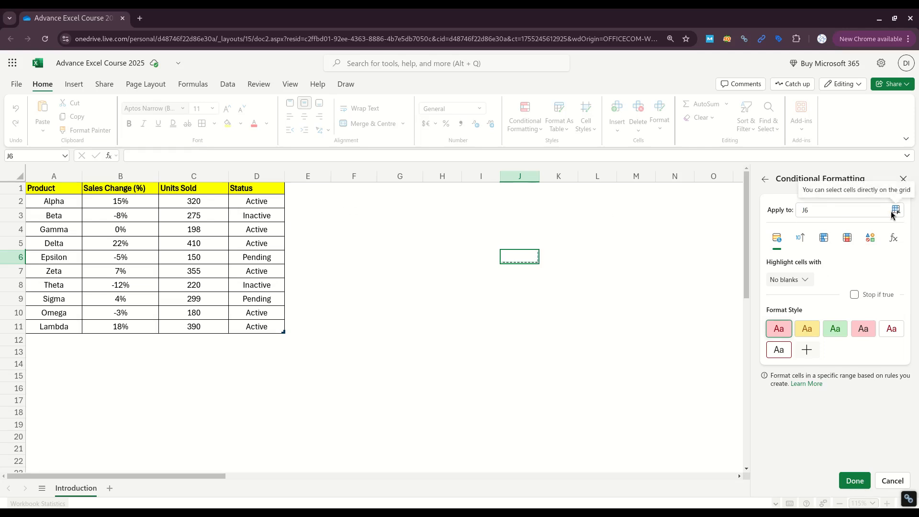
left_click_drag(195, 197, 201, 324)
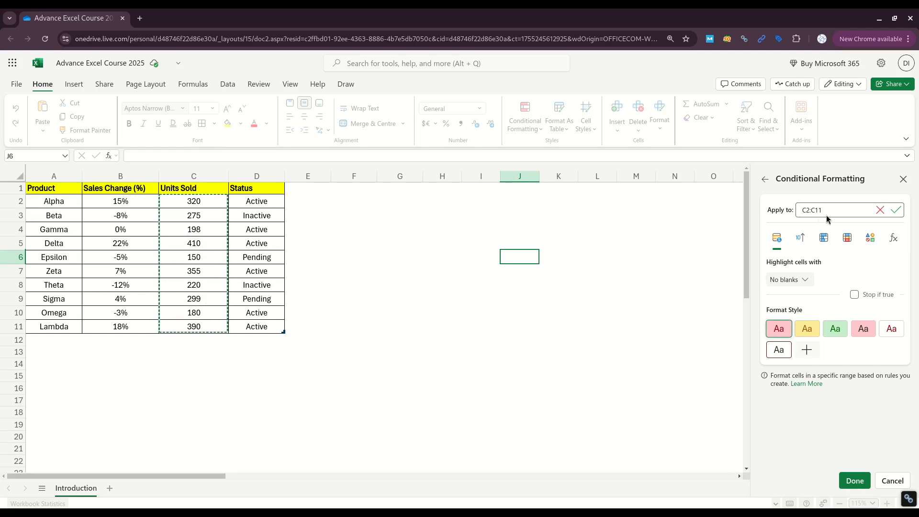
double_click(801, 211)
left_click(840, 195)
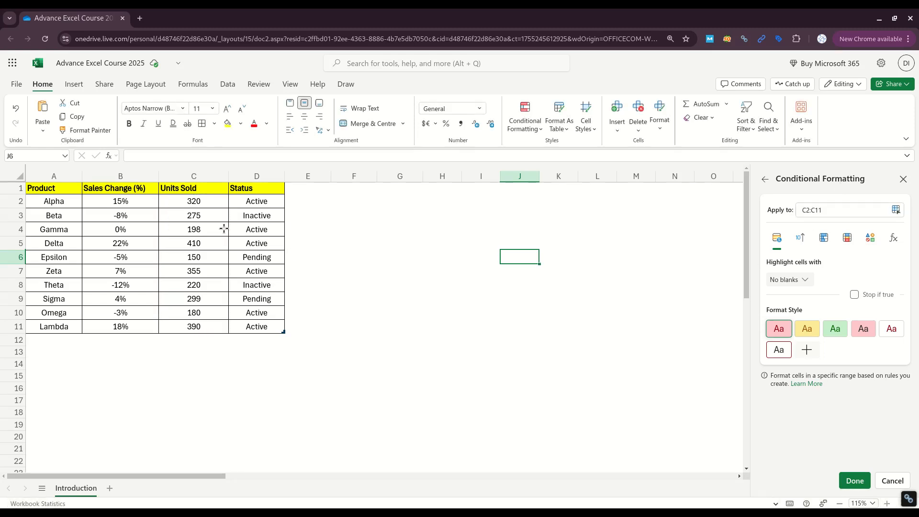
left_click(843, 206)
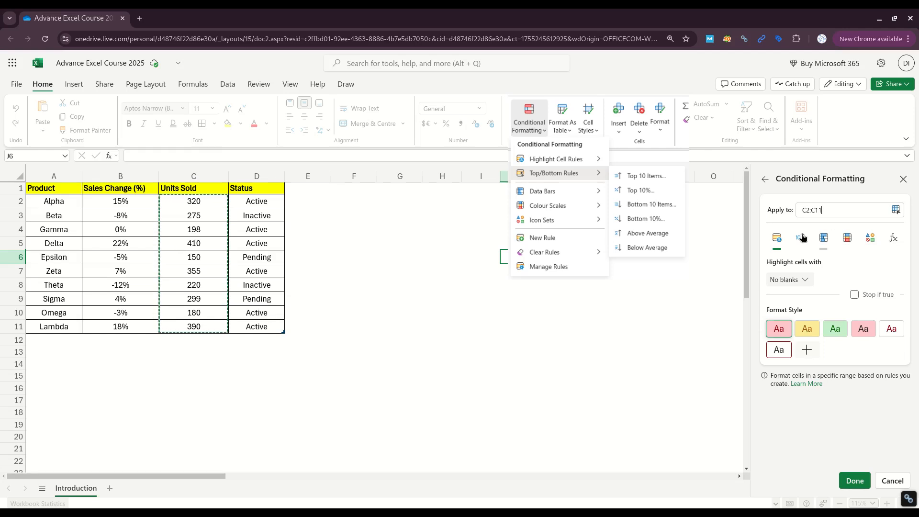
Set the rule to highlight cells by cell value with the Less than condition
left_click(776, 242)
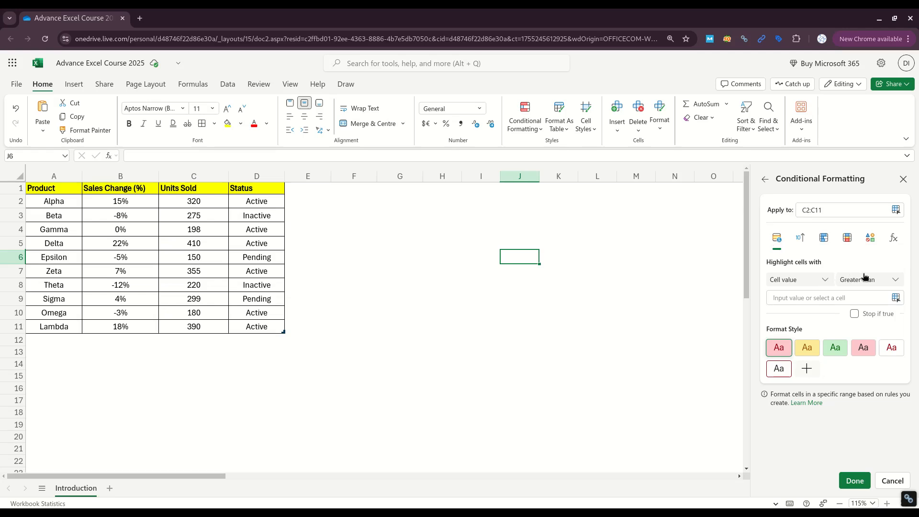
left_click(825, 280)
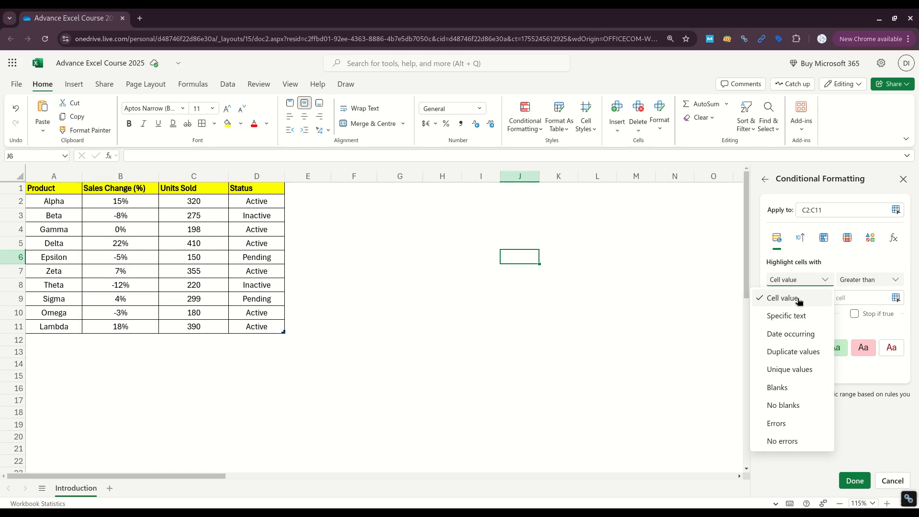
left_click(795, 280)
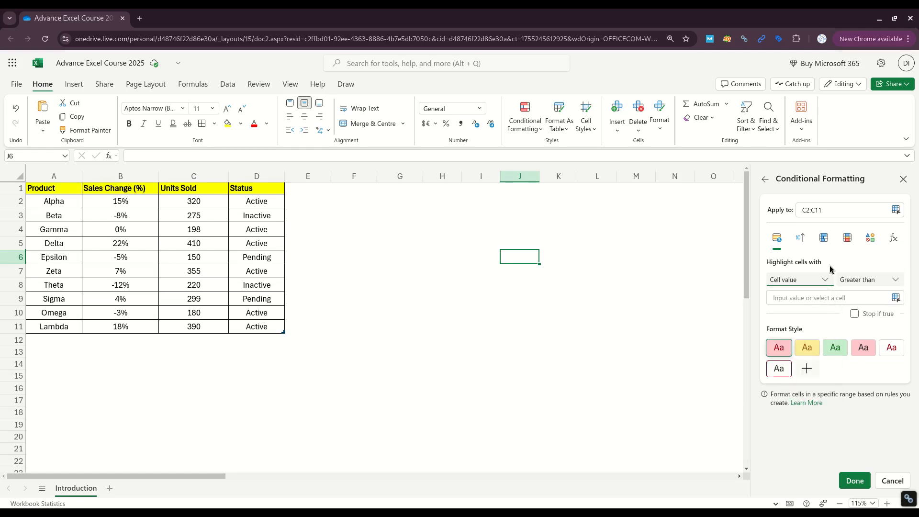
left_click(896, 284)
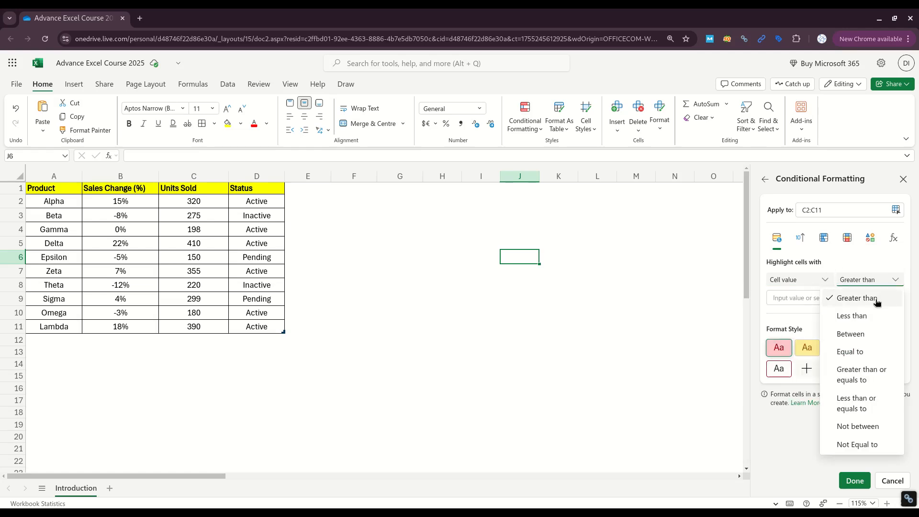
left_click(863, 317)
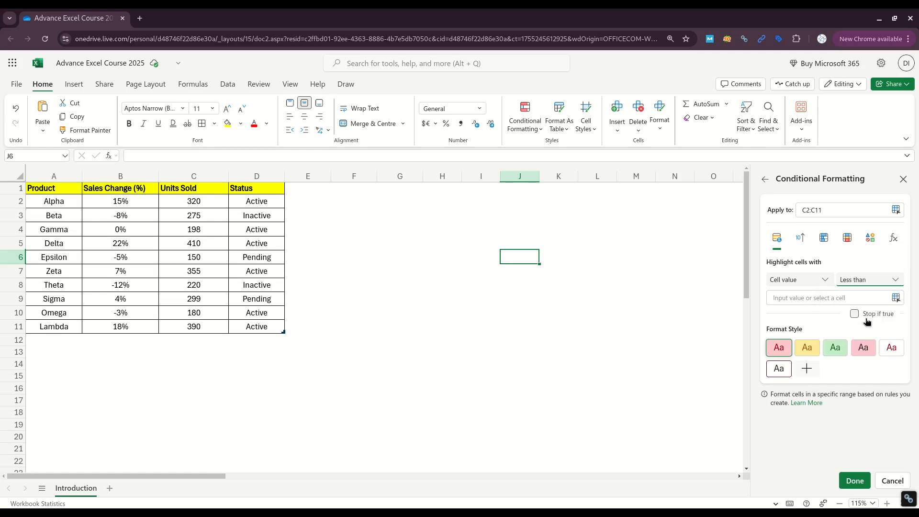
Set the comparison value to 300, choose the yellow format style, and save the rule
left_click(810, 298)
type("5")
key("BackSpace")
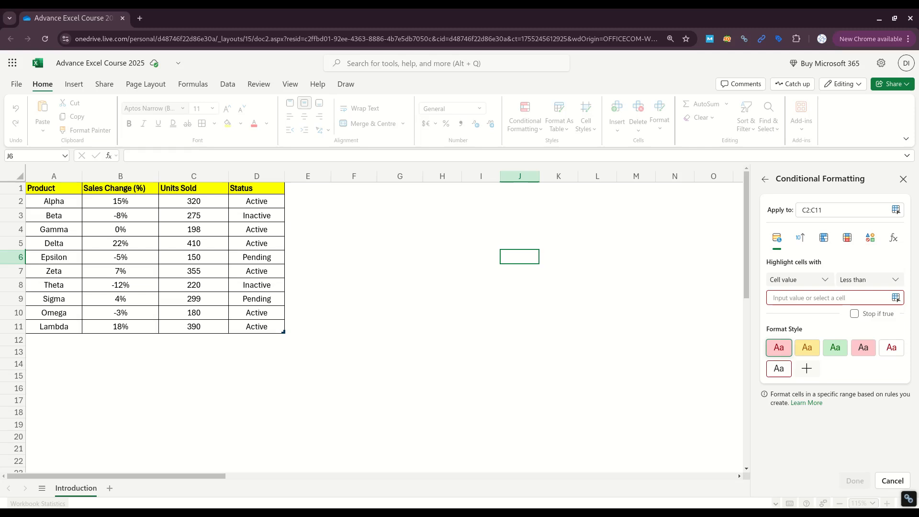
type("300")
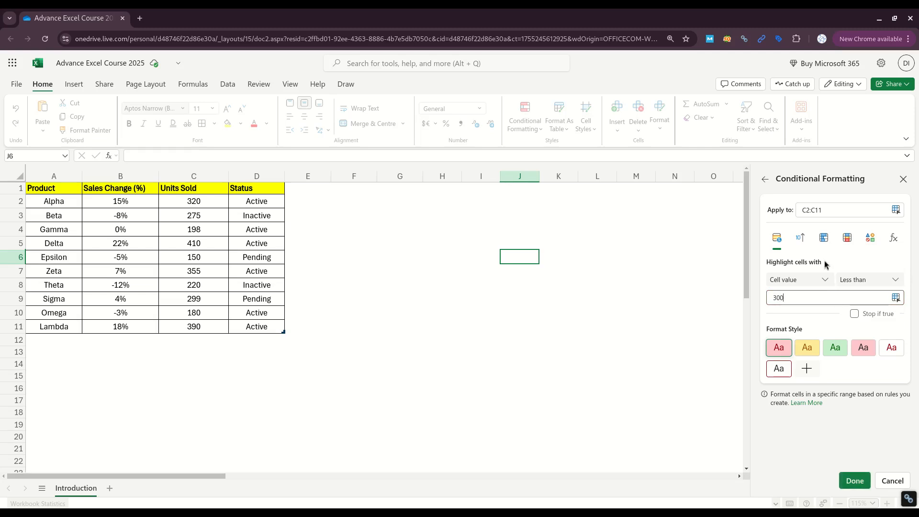
left_click(806, 349)
left_click(854, 481)
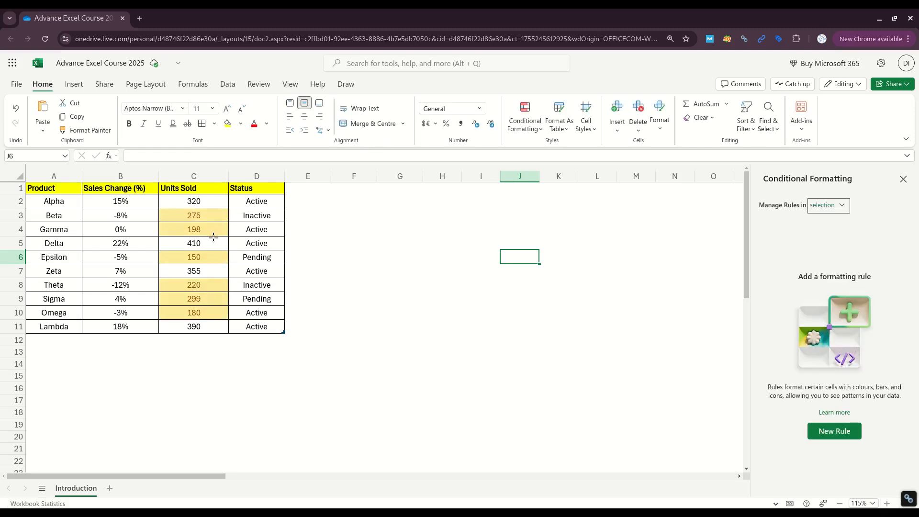
left_click(195, 219)
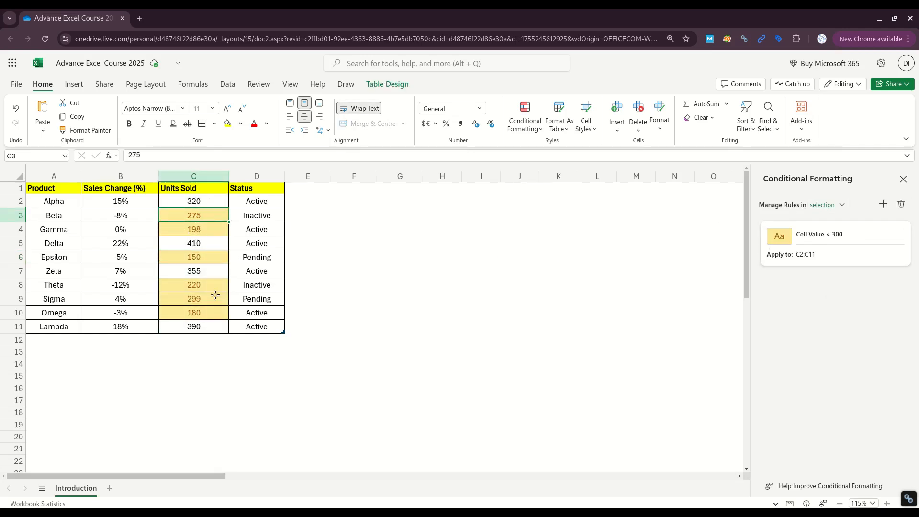
mouse_move(876, 238)
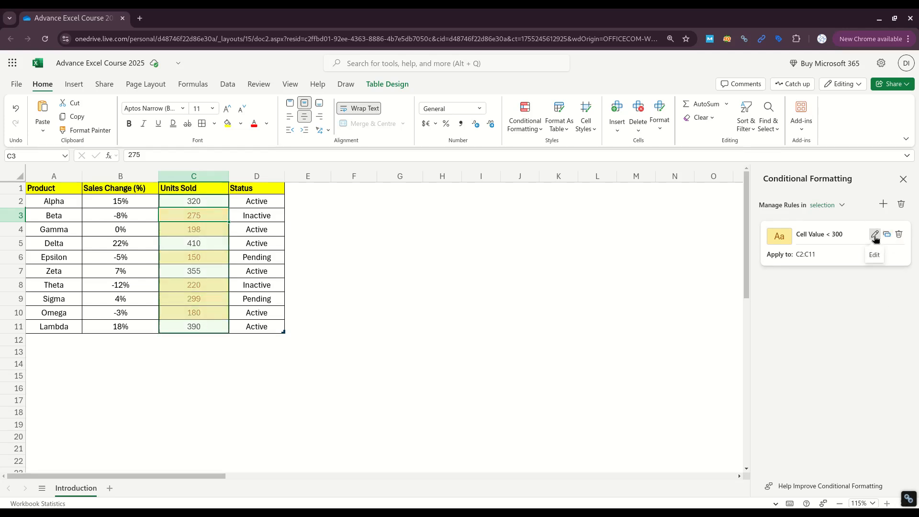
left_click(875, 234)
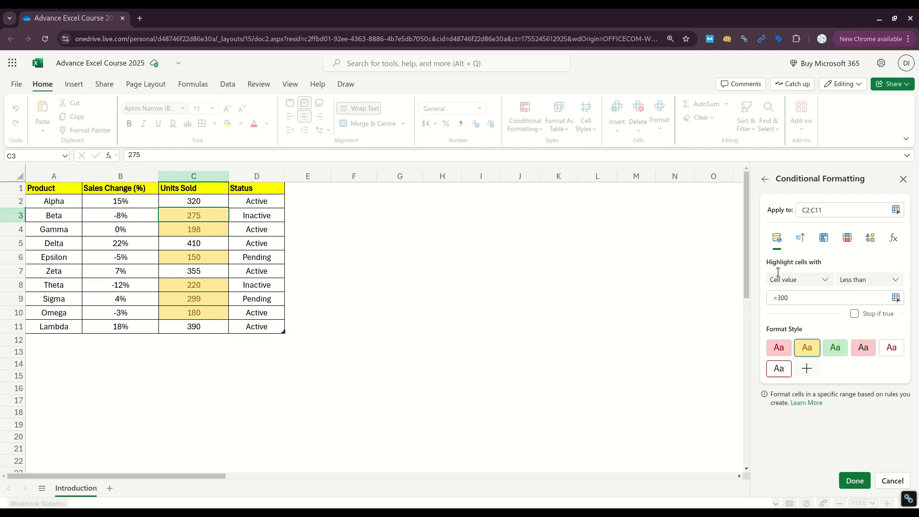
left_click(777, 240)
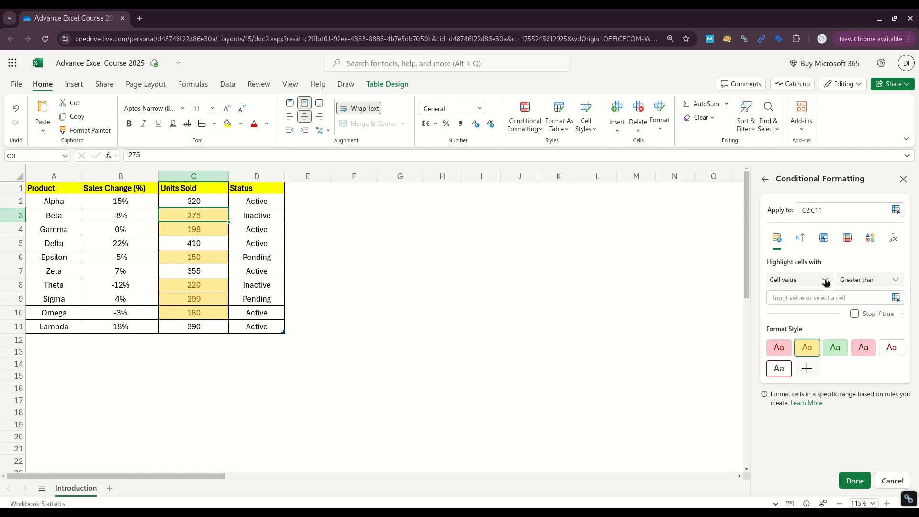
left_click(266, 228)
left_click_drag(268, 202, 276, 328)
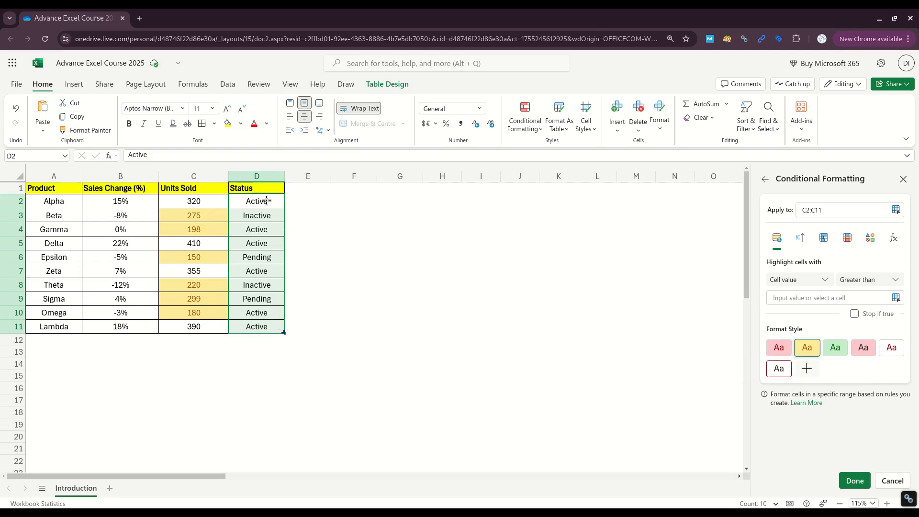
left_click(349, 286)
Discard the open rule edit and start a new conditional formatting rule for the Status cells D2:D11
left_click_drag(277, 203, 277, 330)
left_click(891, 480)
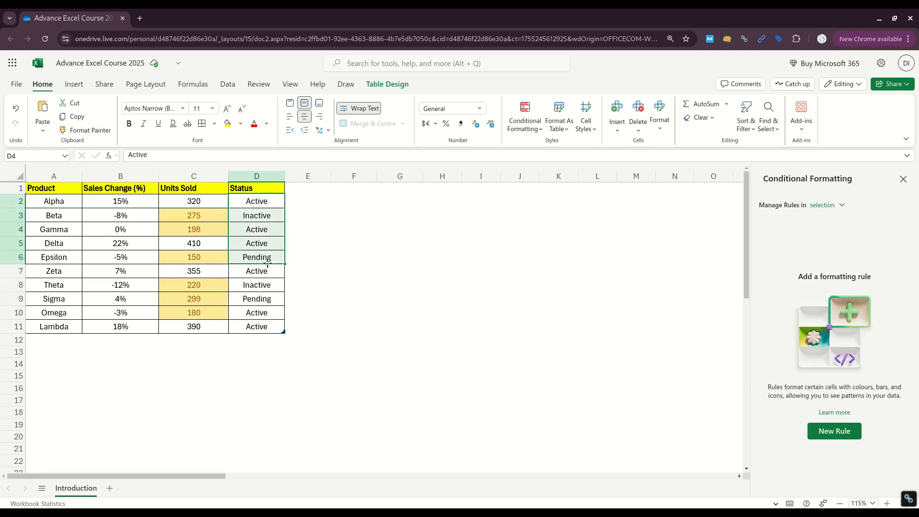
left_click(522, 125)
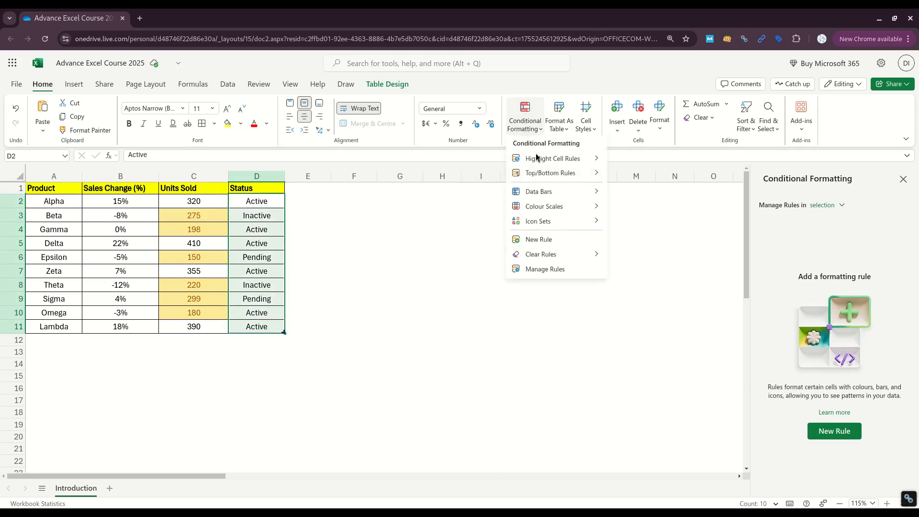
left_click(557, 239)
left_click(809, 212)
left_click_drag(798, 218, 796, 209)
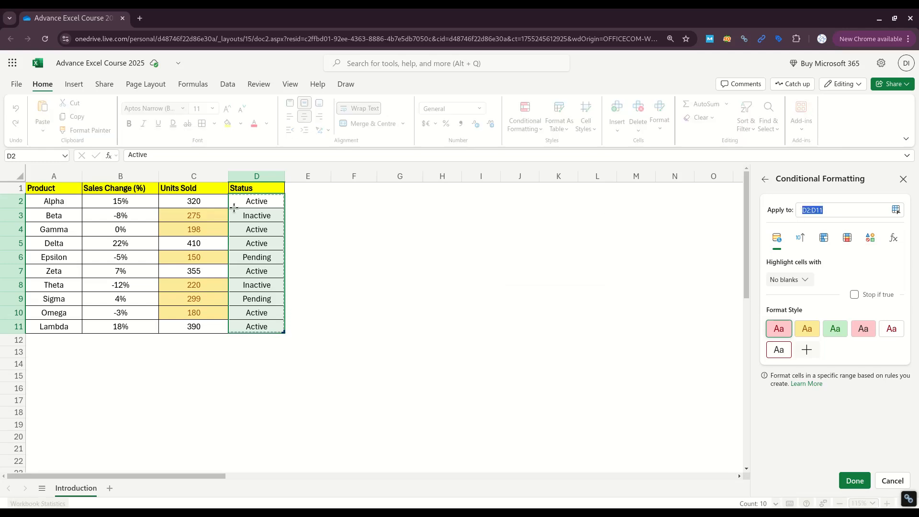
Highlight cells with specific text containing "Pending" using the light red fill with black text, and save the rule
left_click(780, 238)
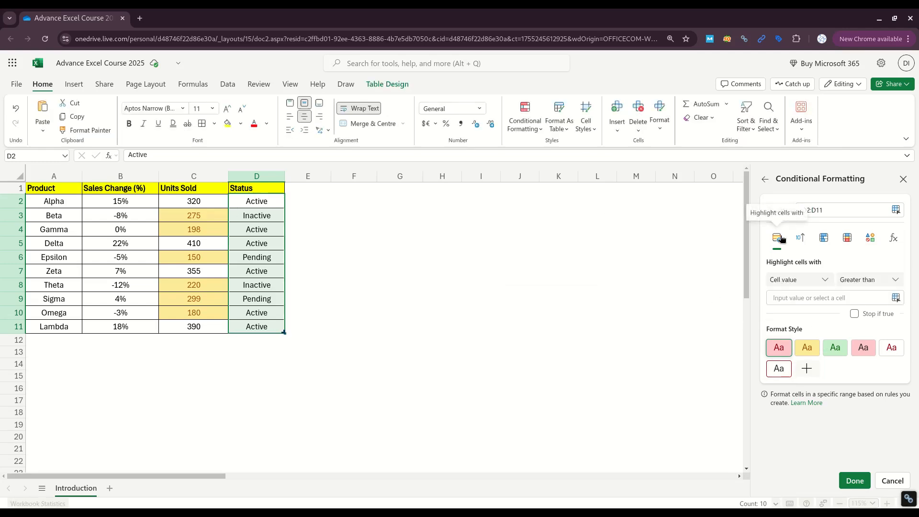
left_click(824, 280)
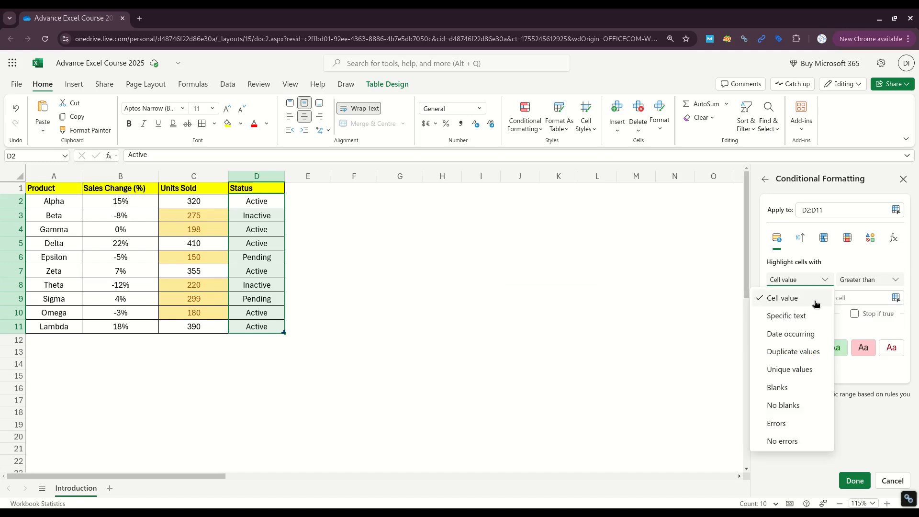
left_click(808, 317)
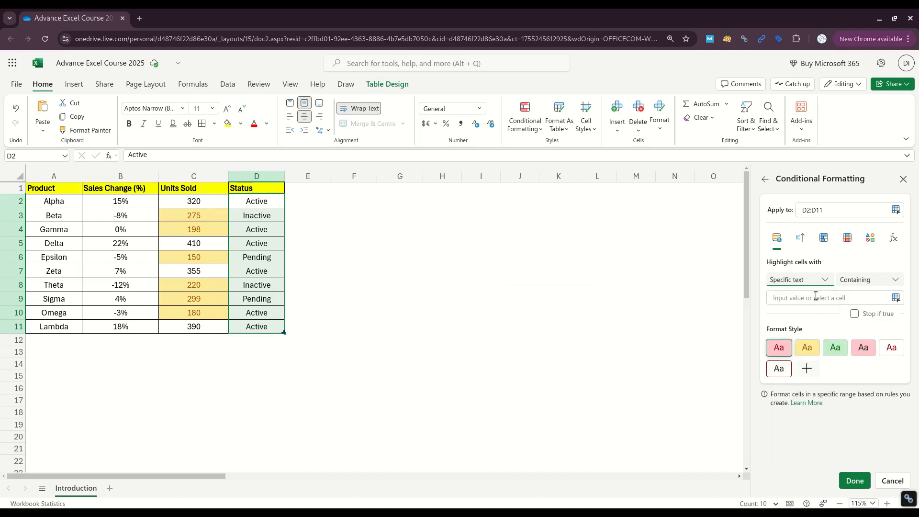
left_click(897, 279)
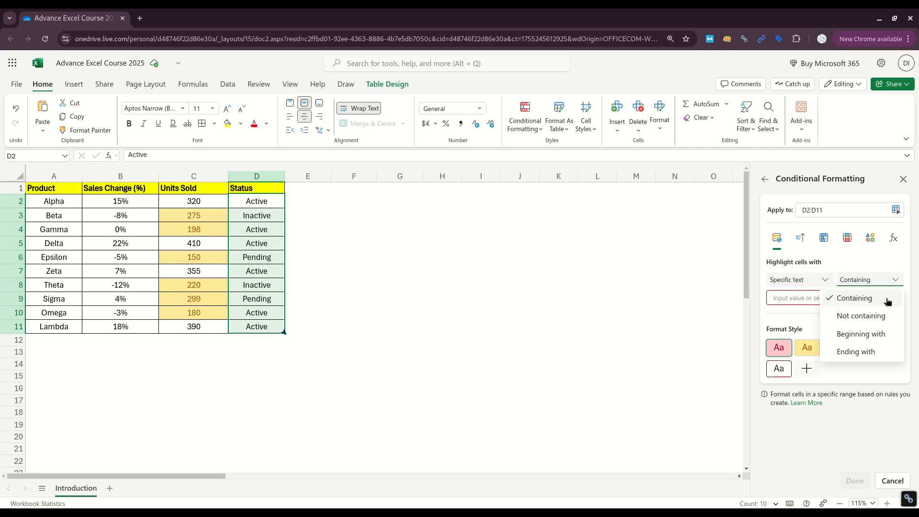
left_click(856, 298)
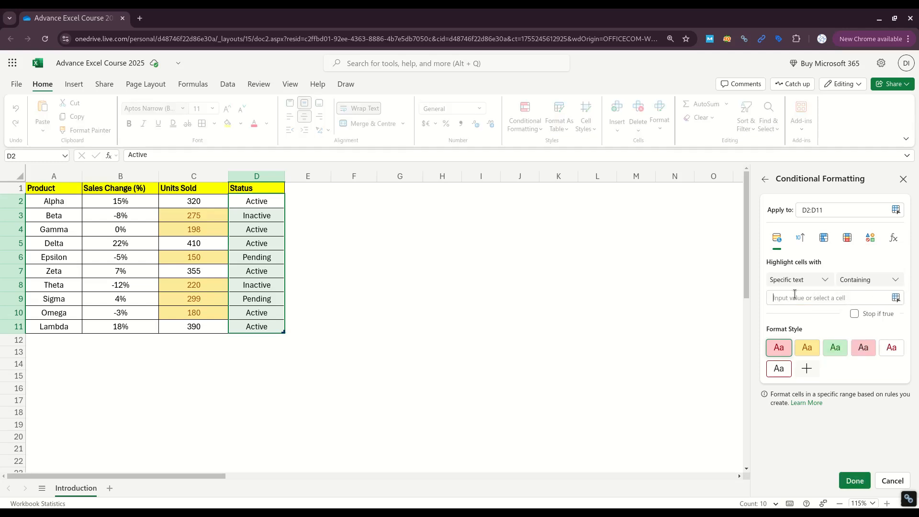
type("Pending")
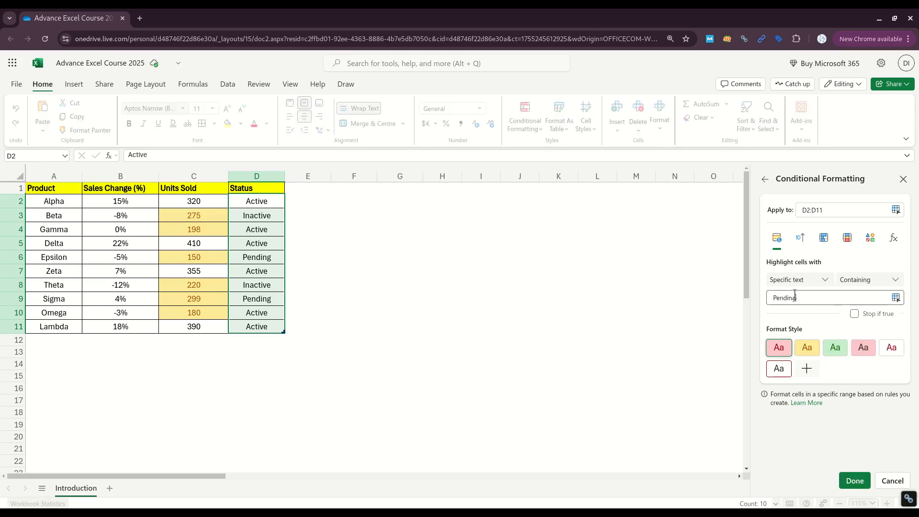
left_click(864, 348)
left_click(855, 481)
left_click(353, 284)
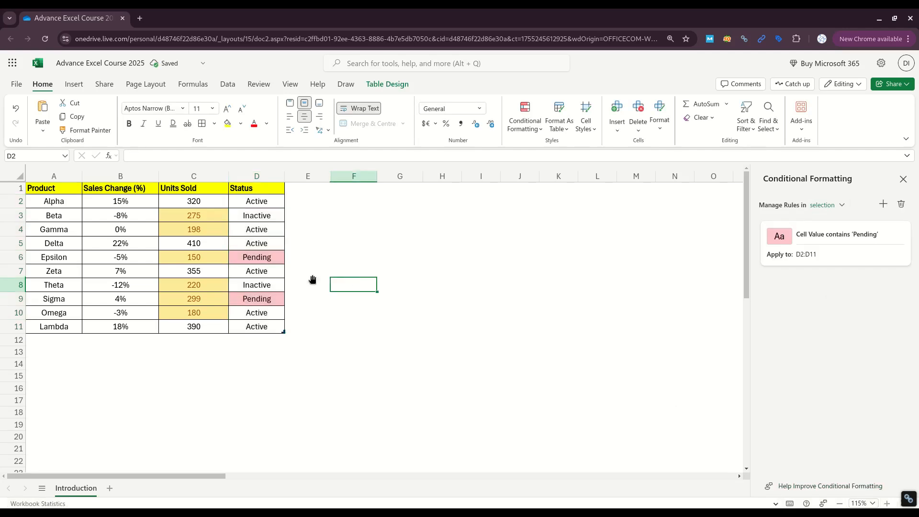
Review the conditional formatting rules that apply to the Status and Units Sold cells
left_click(246, 254)
left_click(252, 312)
left_click_drag(194, 327, 194, 201)
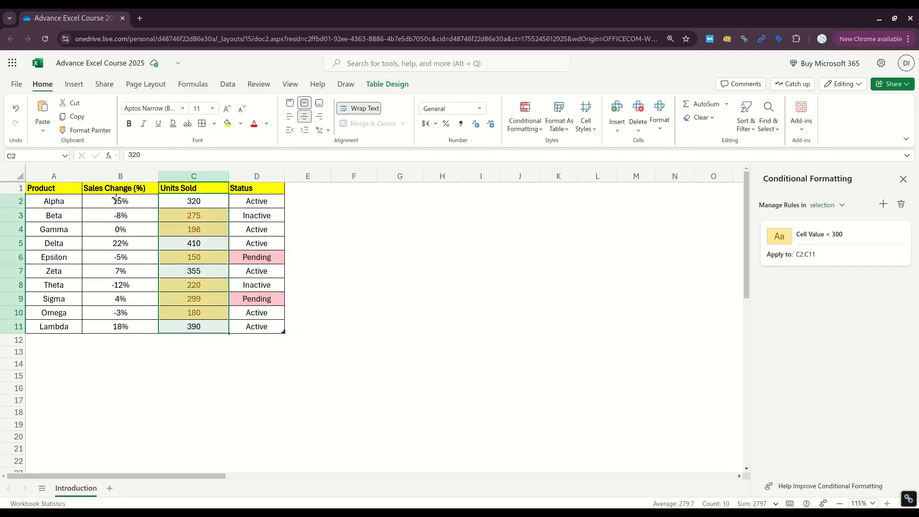
Add an icon set rule with green, orange and red directional arrows to the Sales Change cells B2:B11 and save it
left_click_drag(117, 199, 113, 328)
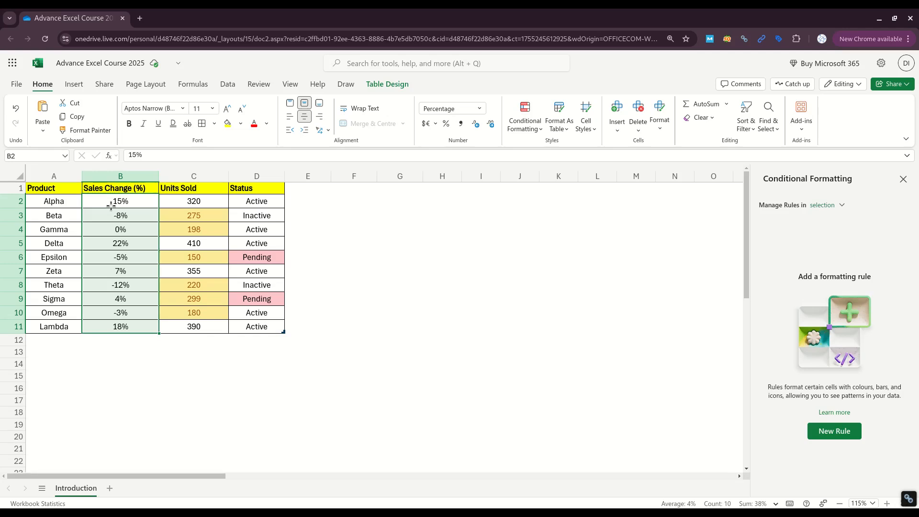
left_click(143, 257)
left_click_drag(146, 205, 135, 280)
left_click_drag(134, 337, 135, 329)
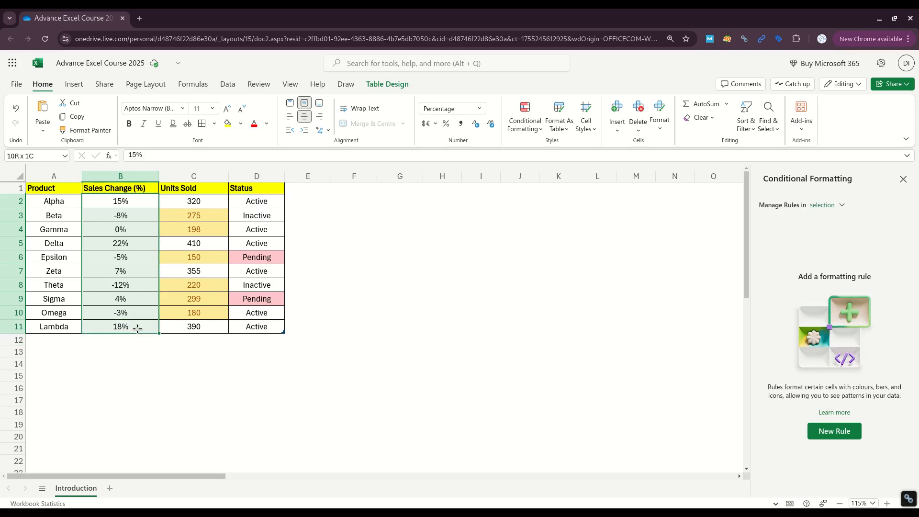
left_click(527, 132)
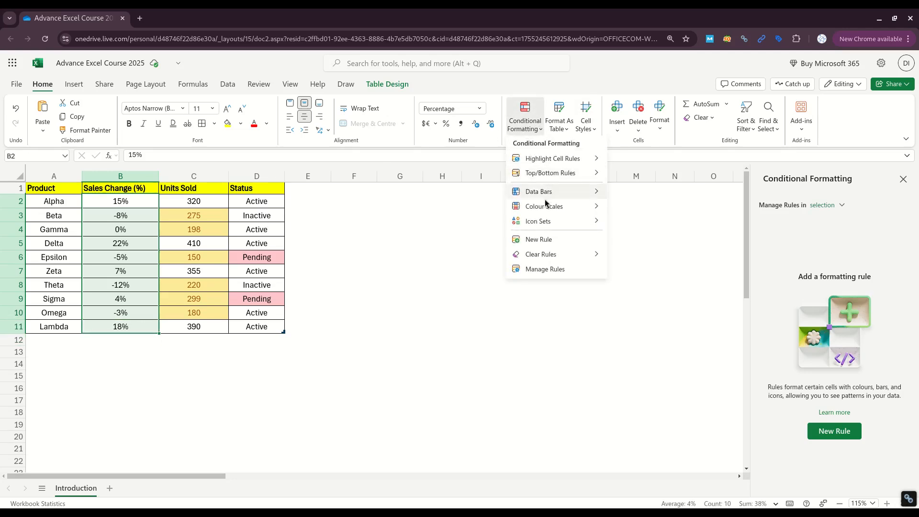
left_click(553, 240)
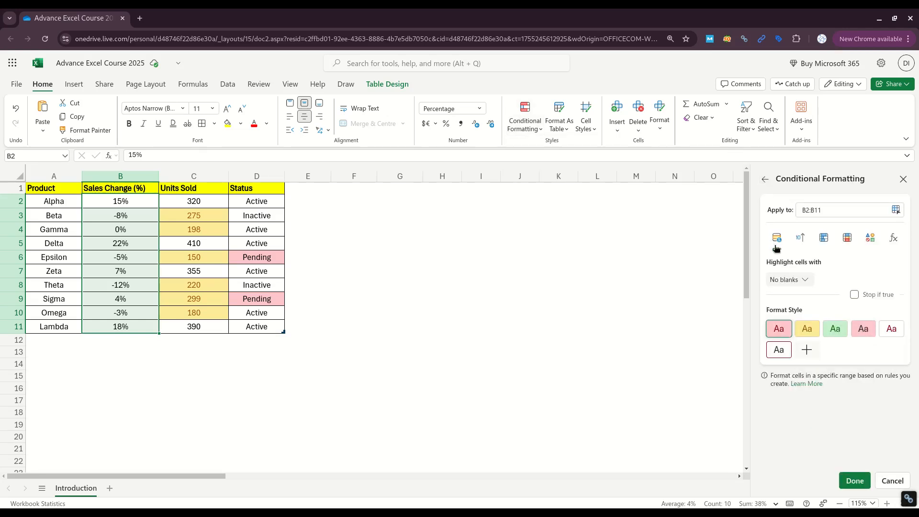
left_click(871, 241)
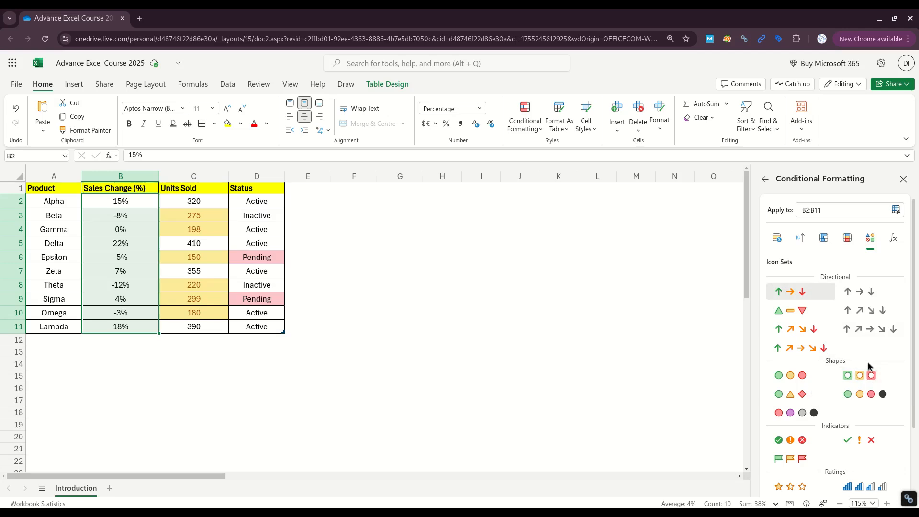
scroll(869, 368, "down", 3)
left_click(858, 489)
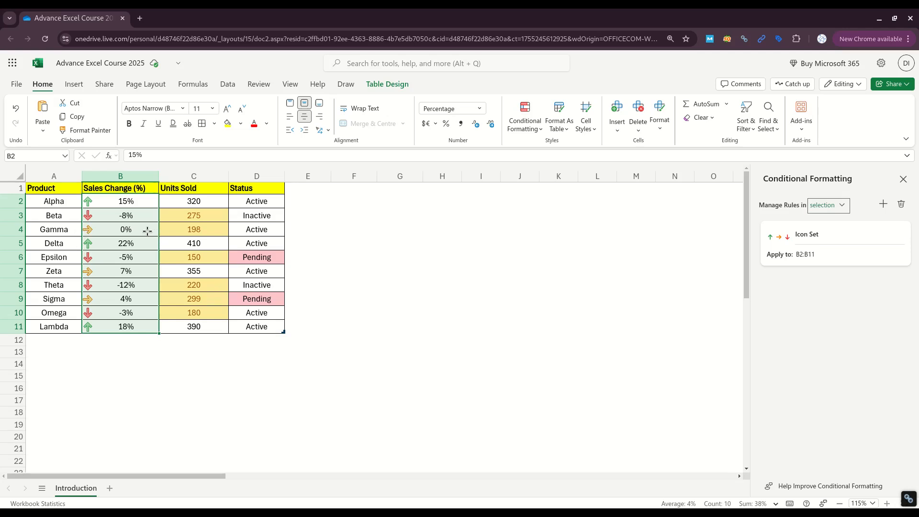
left_click(142, 272)
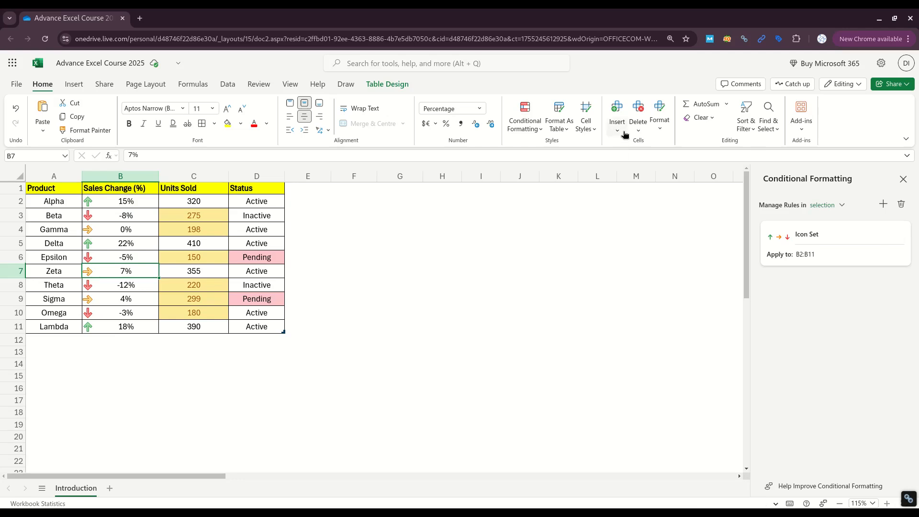
left_click(525, 123)
left_click(539, 239)
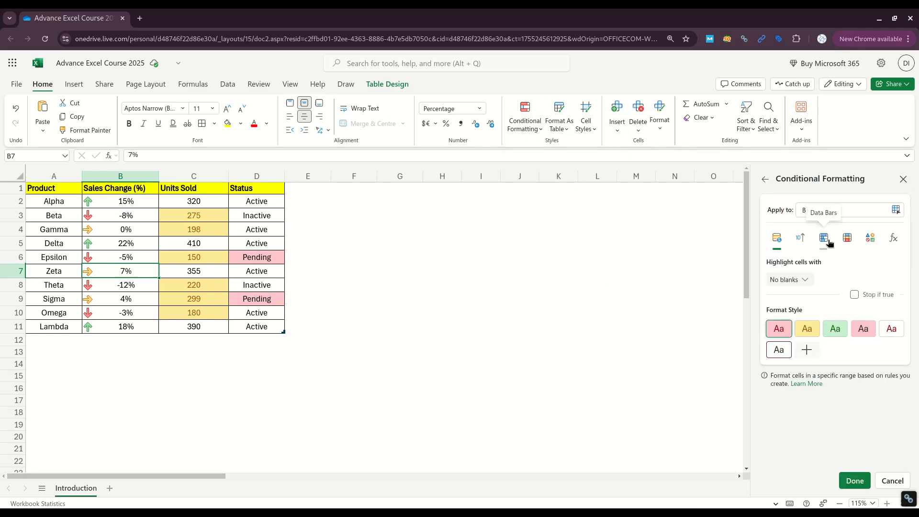
key("Right")
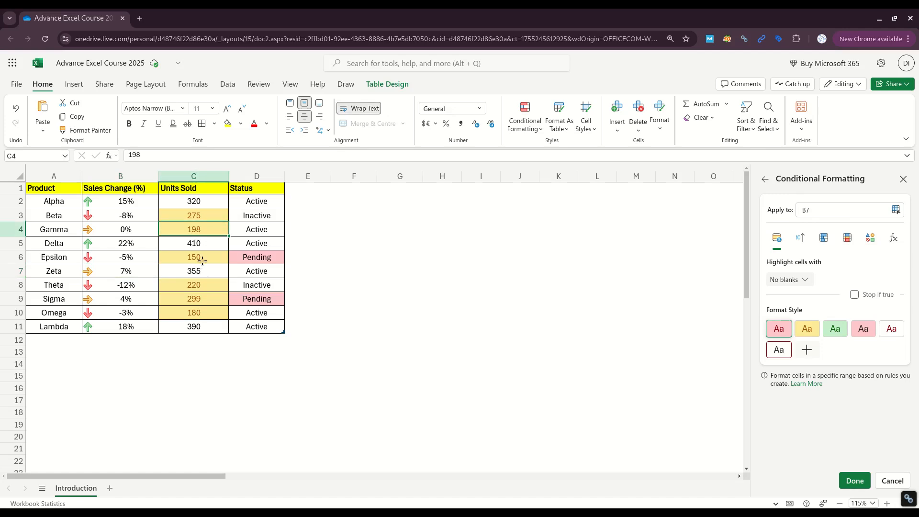
left_click_drag(207, 201, 205, 326)
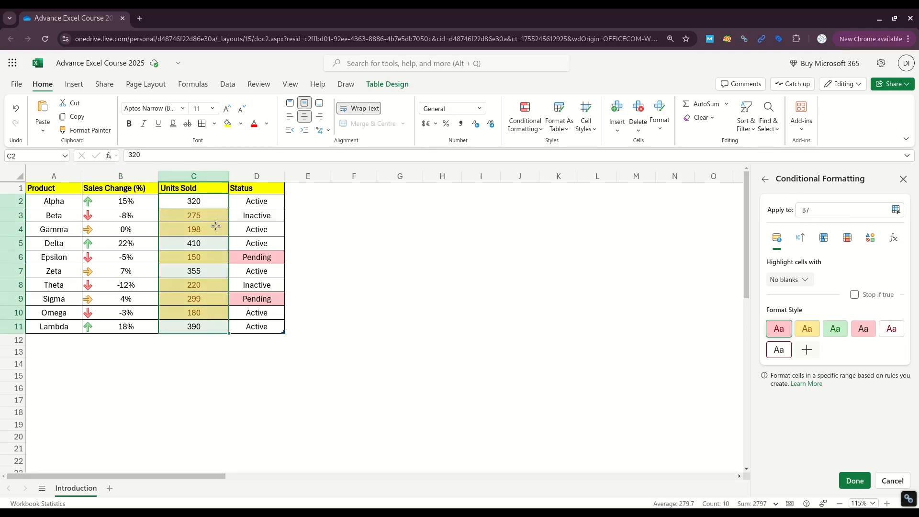
left_click(199, 214)
left_click(199, 285)
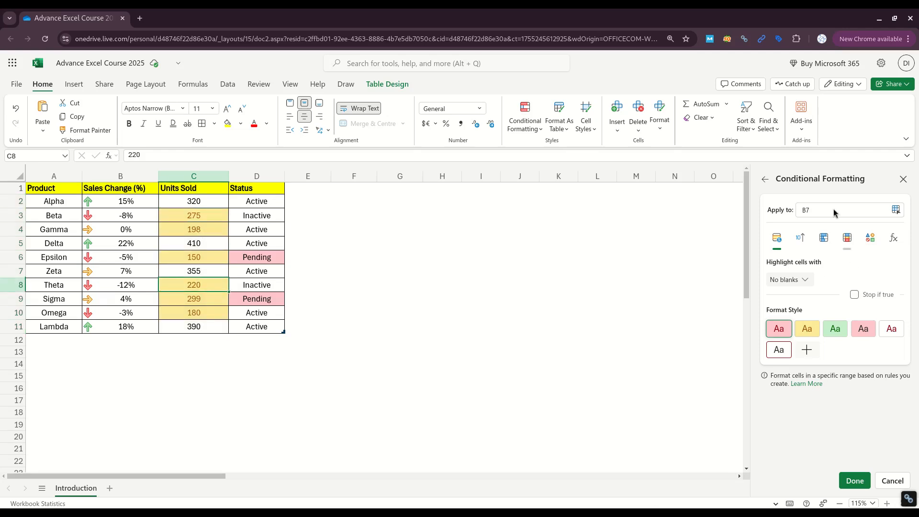
left_click(765, 184)
Delete the "Cell Value < 300" conditional formatting rule from the Units Sold cells
left_click(213, 226)
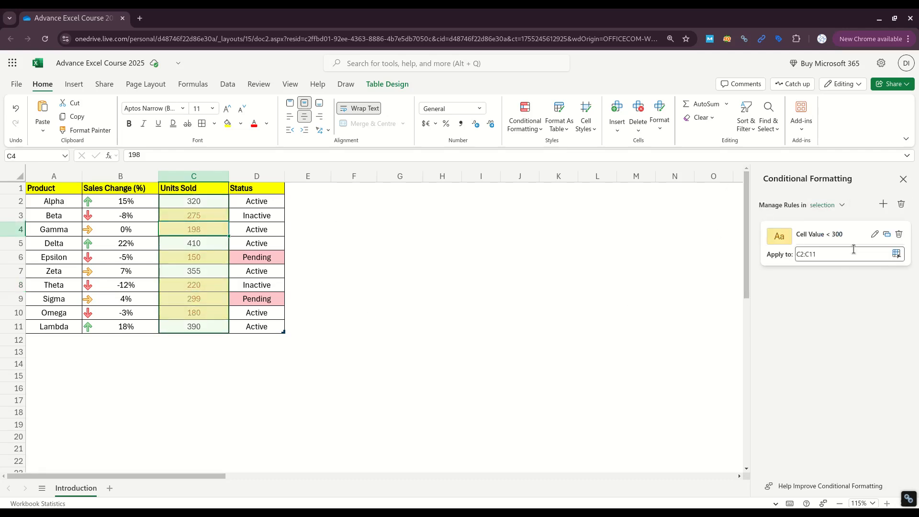
left_click(899, 237)
Apply orange gradient-fill data bars to the Units Sold cells C2:C11 and widen that column
left_click_drag(185, 201, 192, 326)
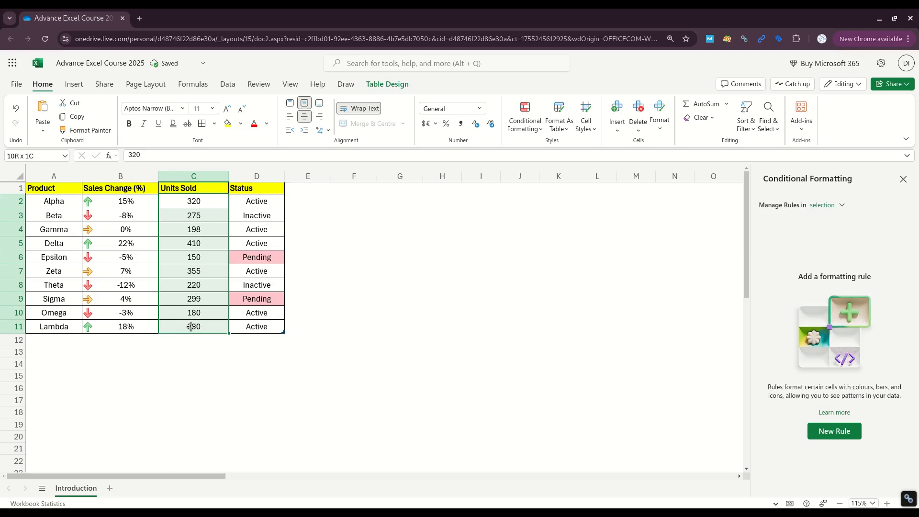
left_click(531, 128)
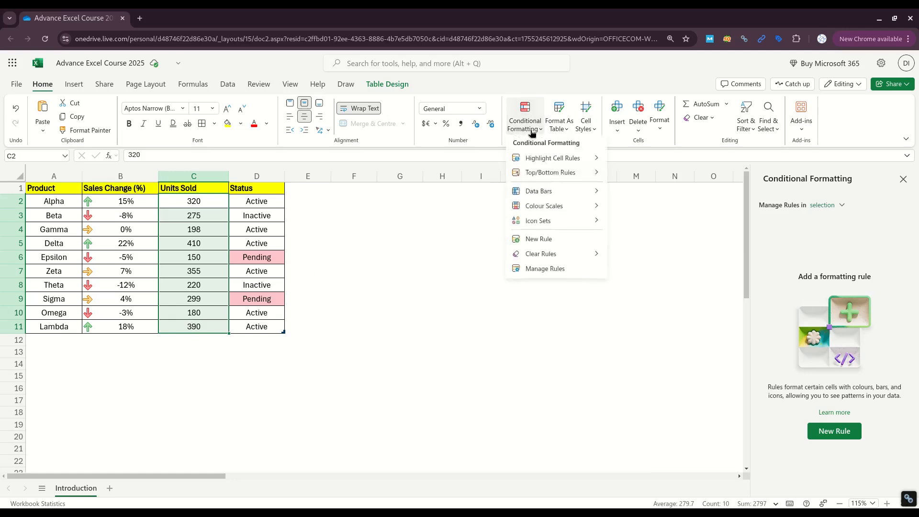
left_click(539, 239)
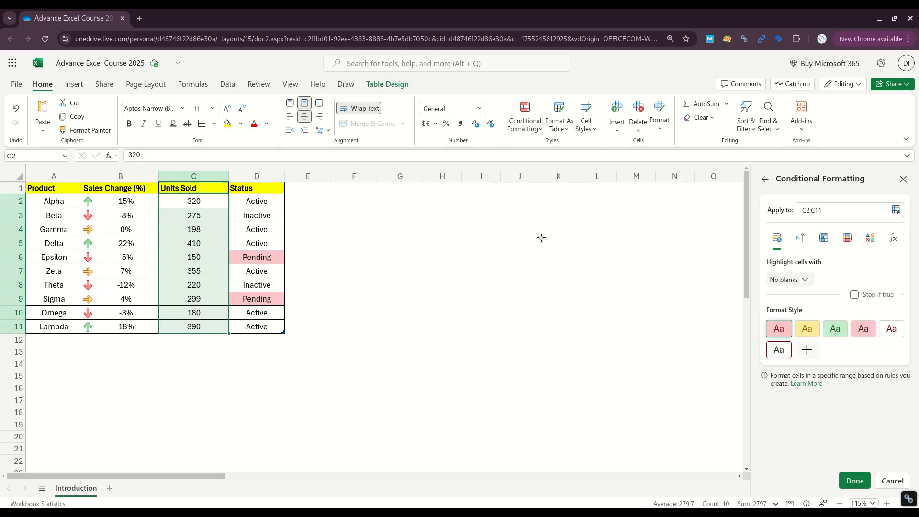
left_click(823, 239)
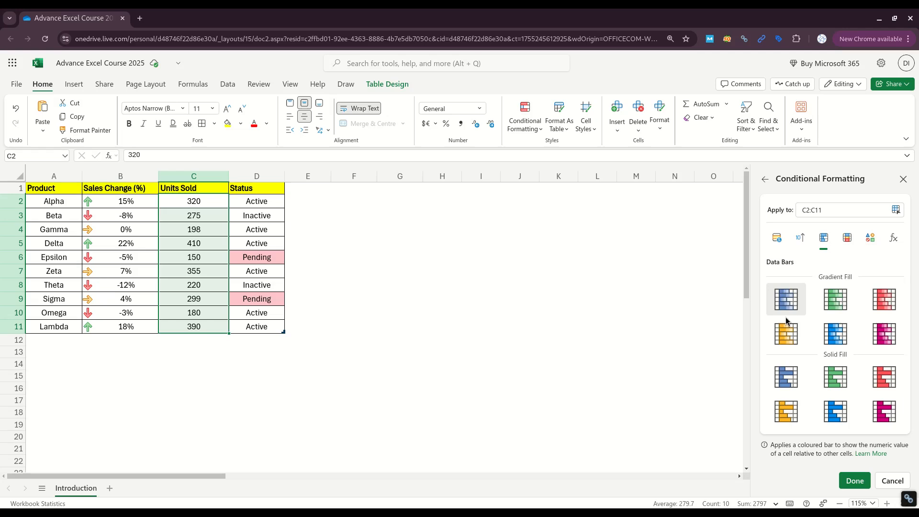
left_click(786, 346)
left_click_drag(480, 176, 256, 176)
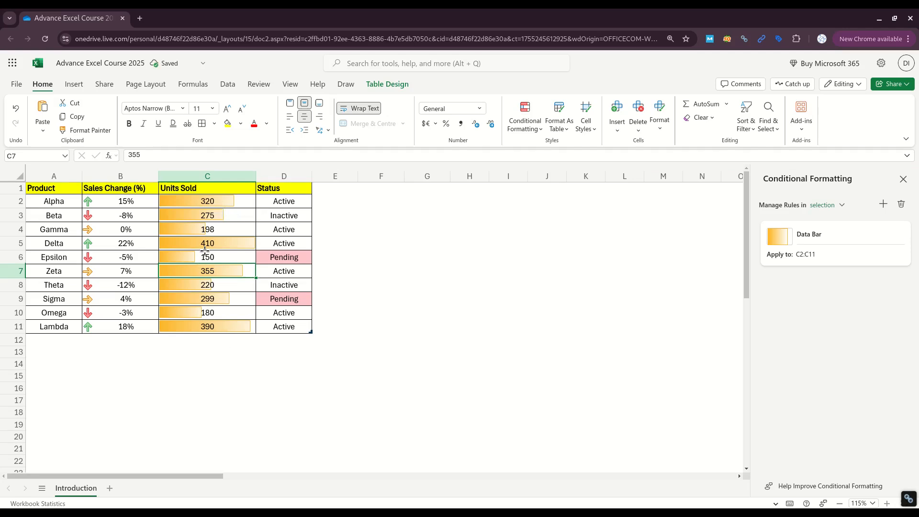
Undo the data bars and apply the green-yellow-red colour scale to the Units Sold cells C2:C11
key("ctrl+z")
left_click(518, 129)
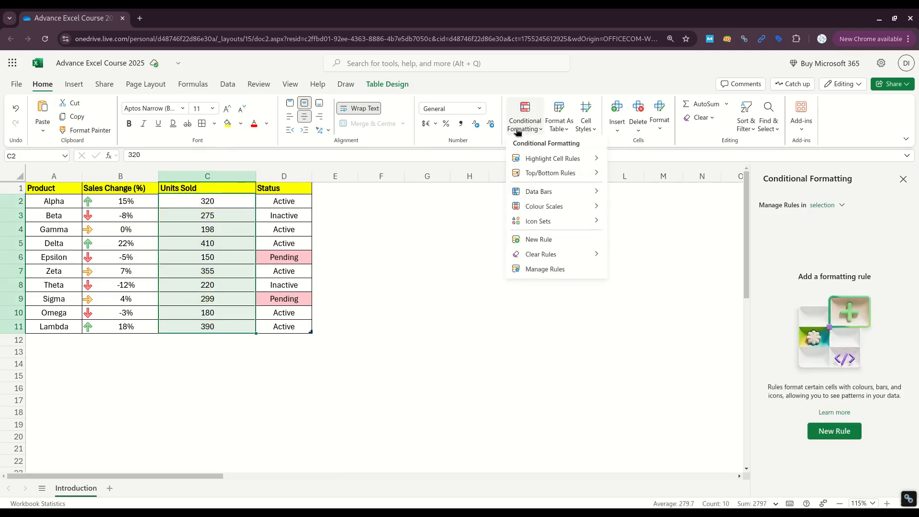
left_click(560, 238)
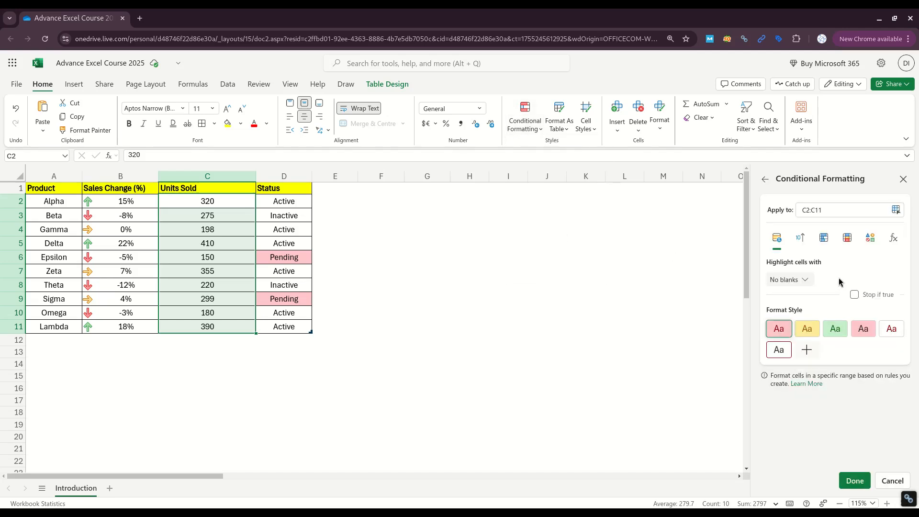
left_click(848, 240)
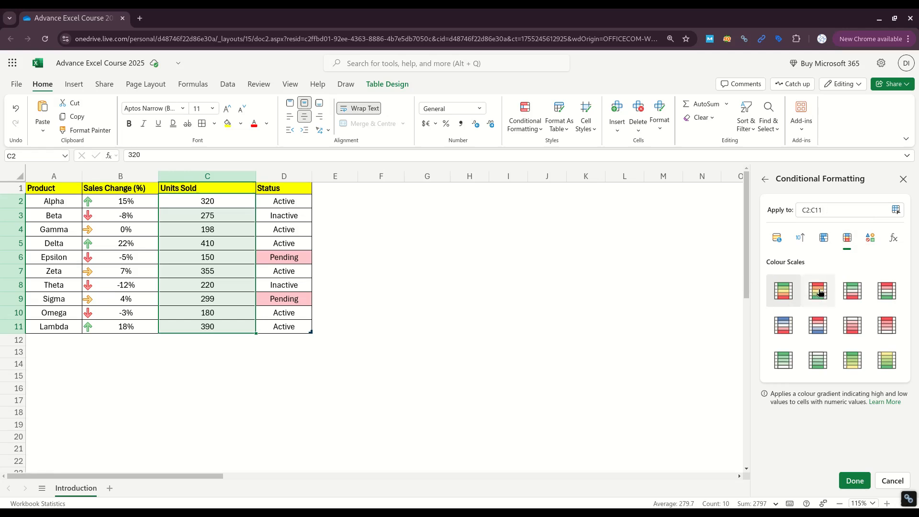
left_click(859, 481)
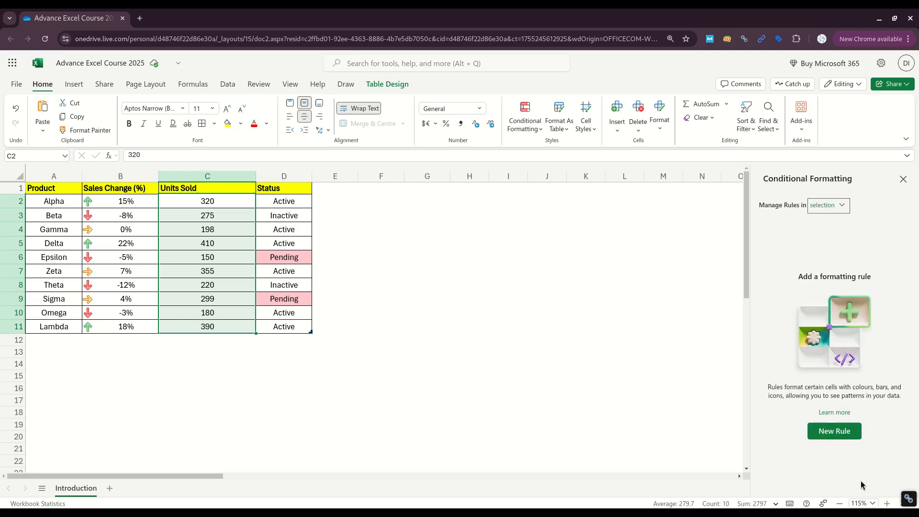
Examine the colour scale shading of the Units Sold values and the rules that apply to B2:D11
left_click(507, 364)
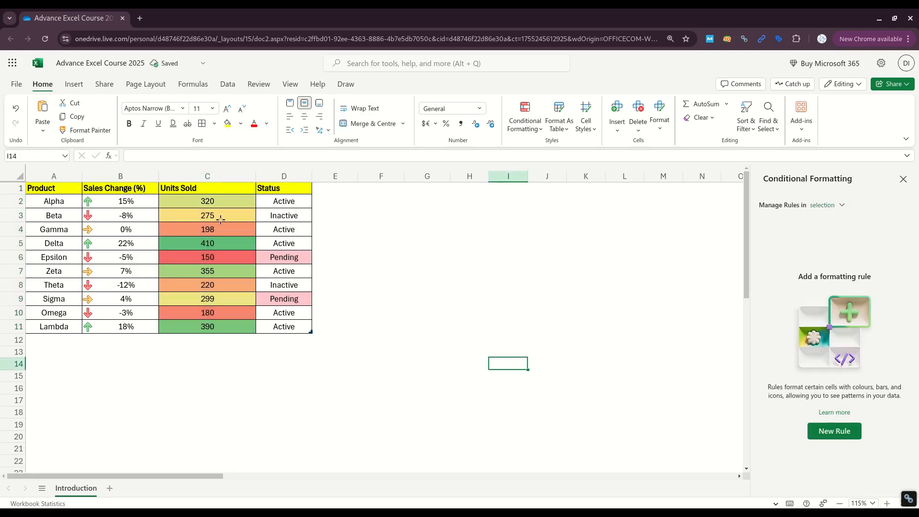
left_click(219, 217)
left_click(225, 299)
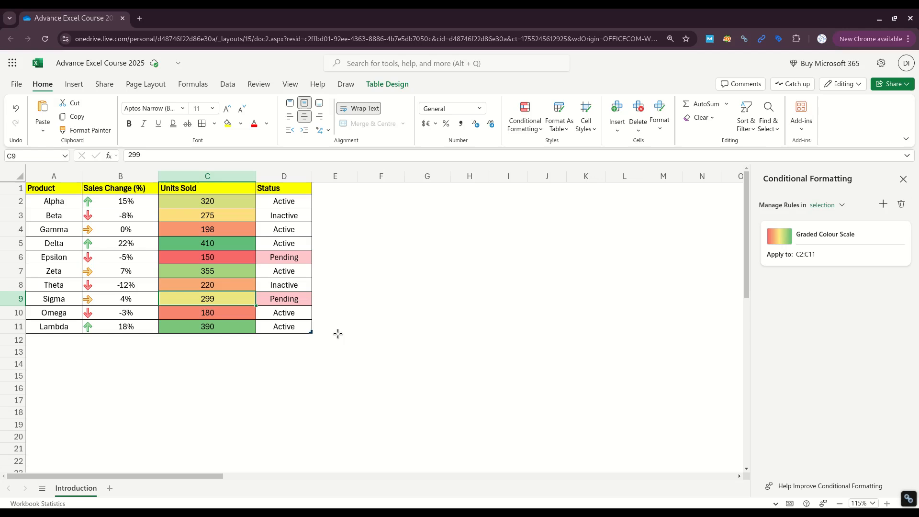
left_click(231, 259)
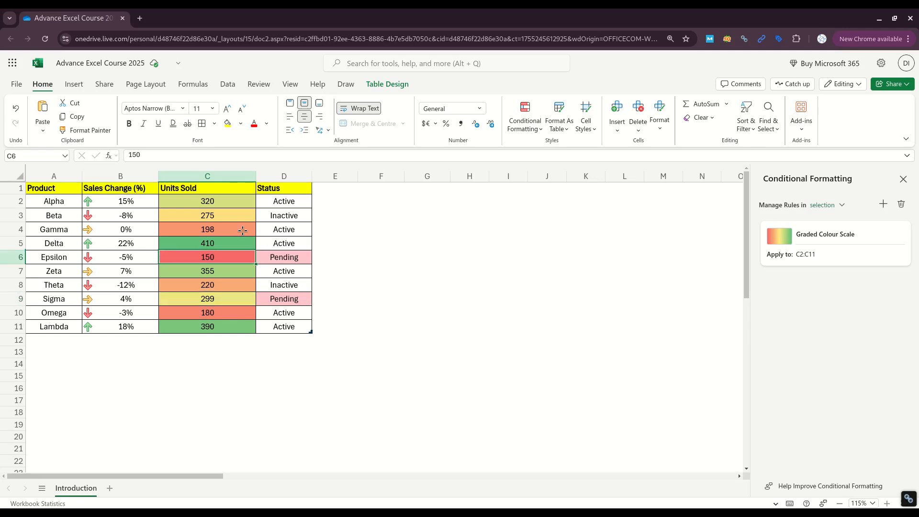
left_click(242, 230)
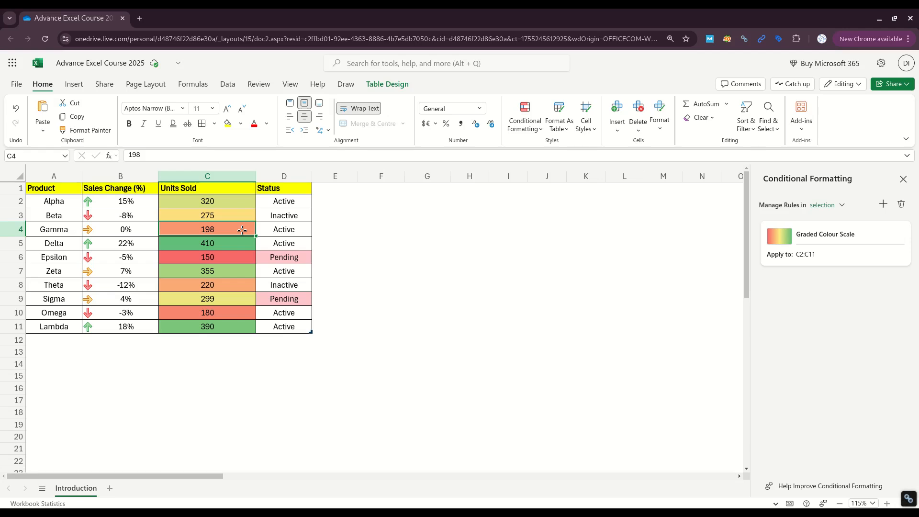
left_click(243, 255)
left_click(246, 241)
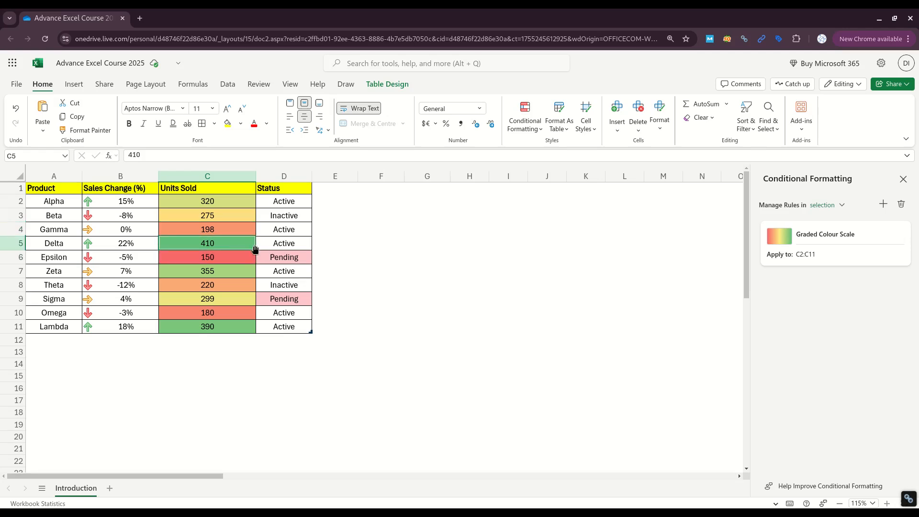
left_click(234, 252)
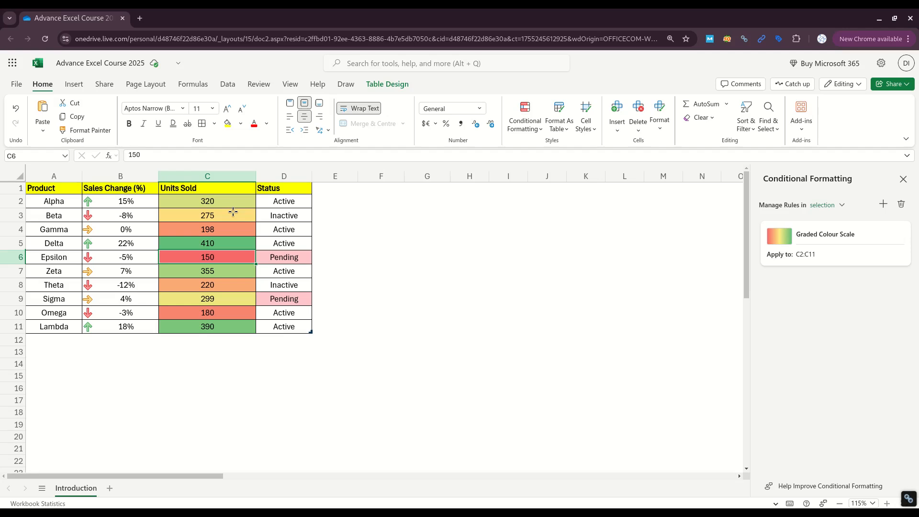
left_click_drag(233, 201, 233, 339)
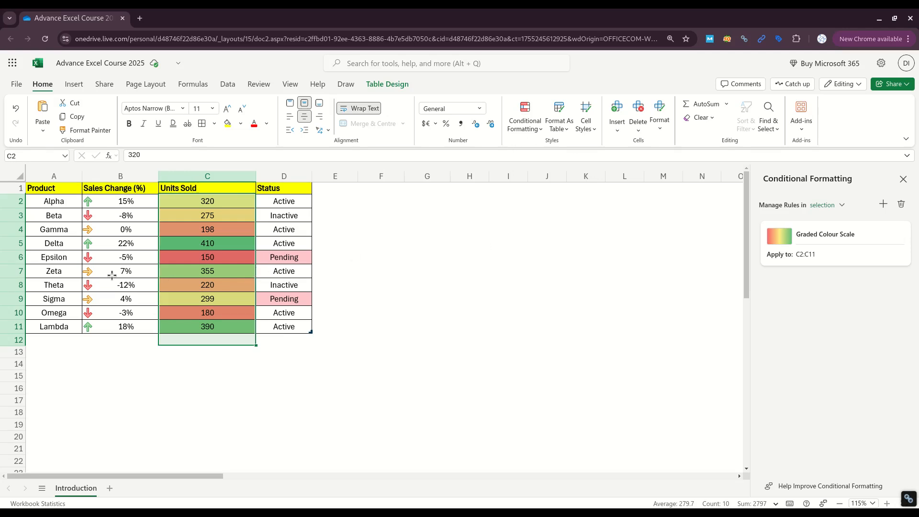
left_click_drag(139, 199, 297, 326)
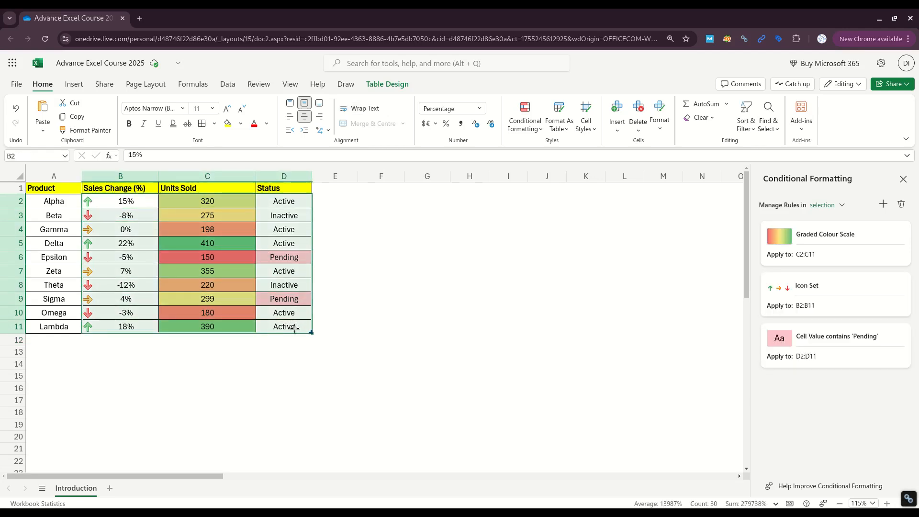
Clear the conditional formatting rules from the entire sheet and undo the clearing
left_click(232, 242)
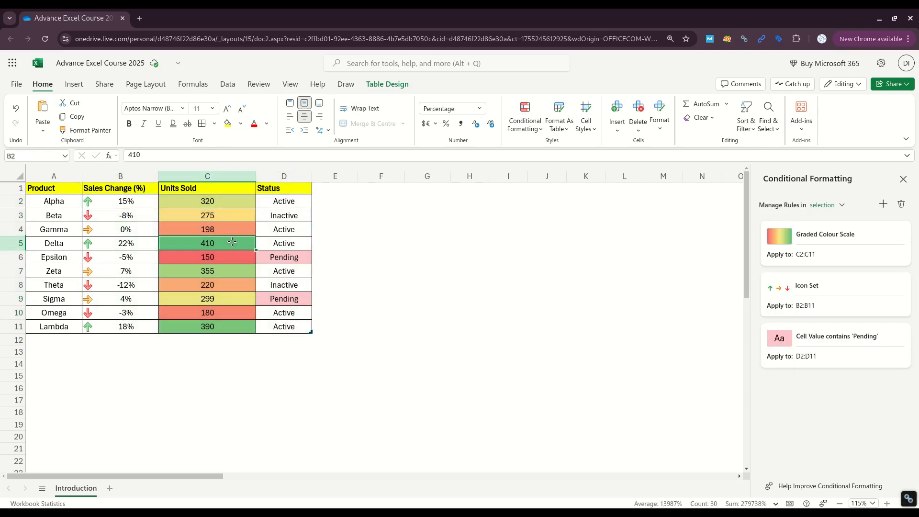
left_click(535, 128)
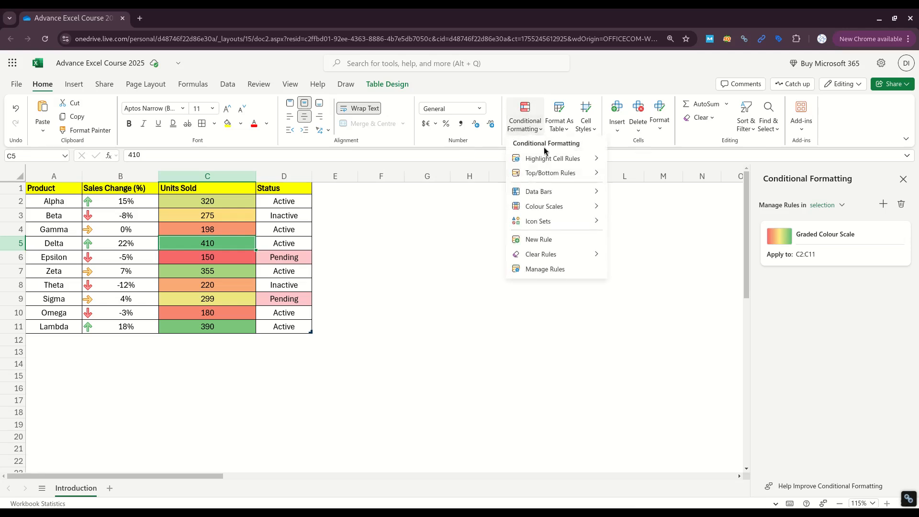
mouse_move(577, 258)
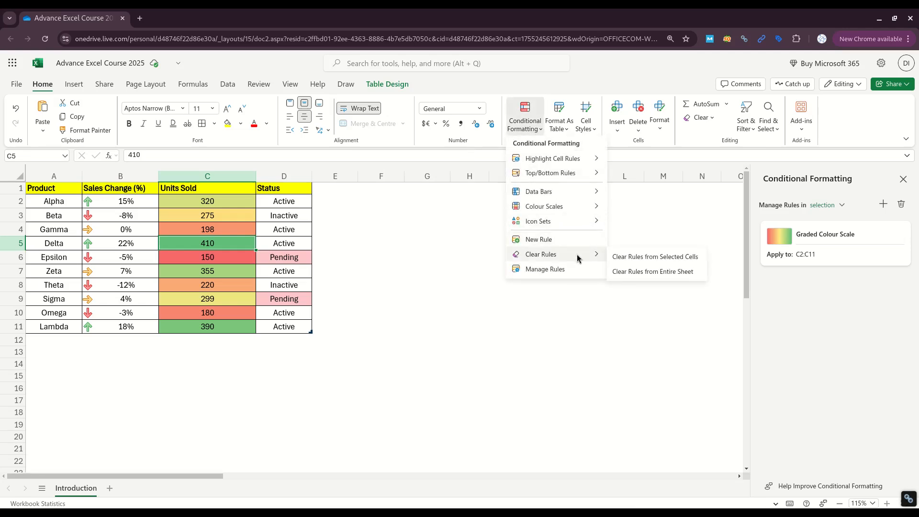
left_click(673, 270)
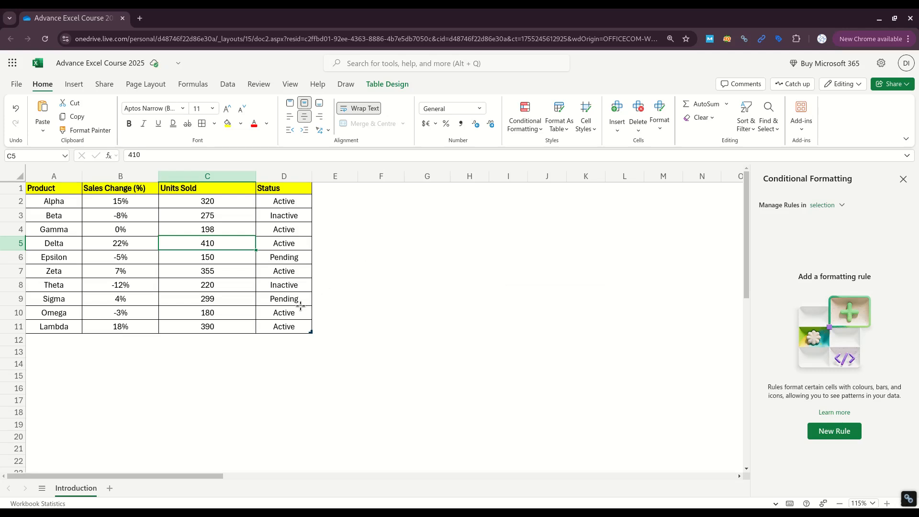
key("ctrl+z")
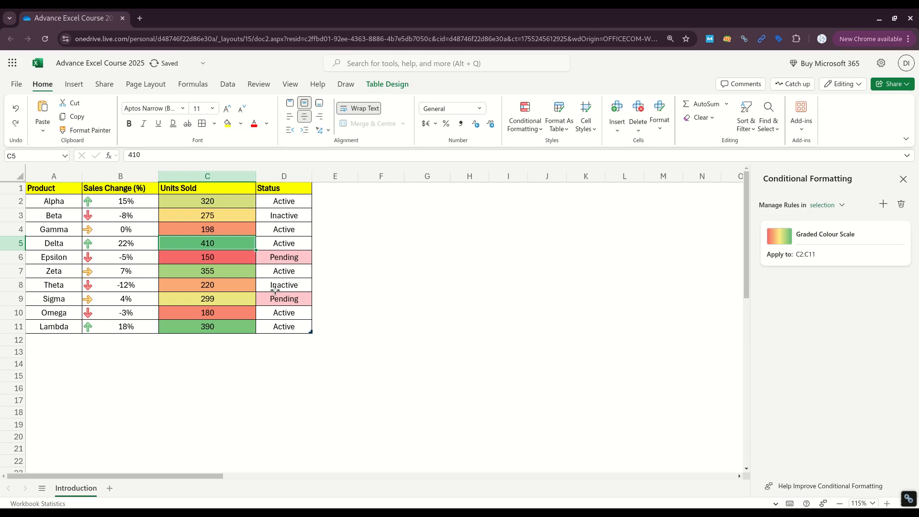
left_click(222, 283)
left_click_drag(119, 203, 307, 326)
left_click(468, 325)
left_click(525, 115)
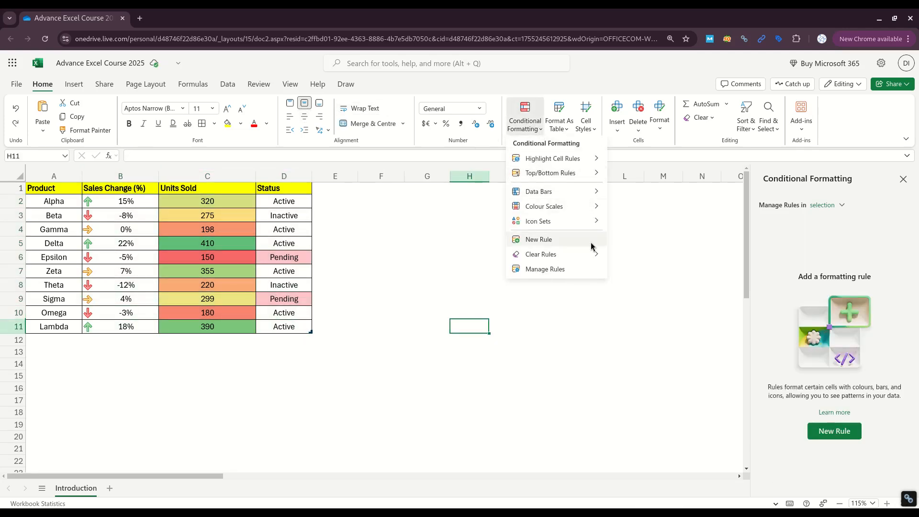
left_click(259, 235)
Clear the conditional formatting rules from only the Units Sold cells C2:C11
left_click_drag(225, 201, 229, 326)
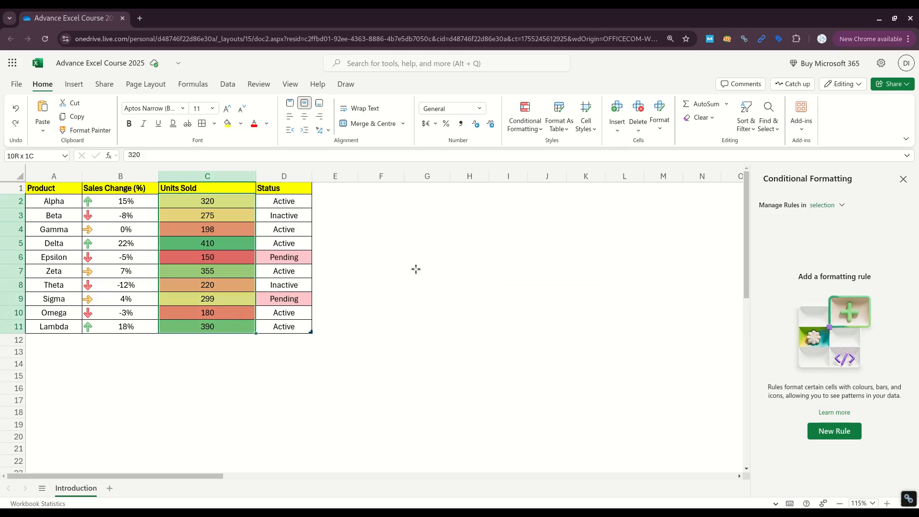
left_click(517, 136)
mouse_move(555, 252)
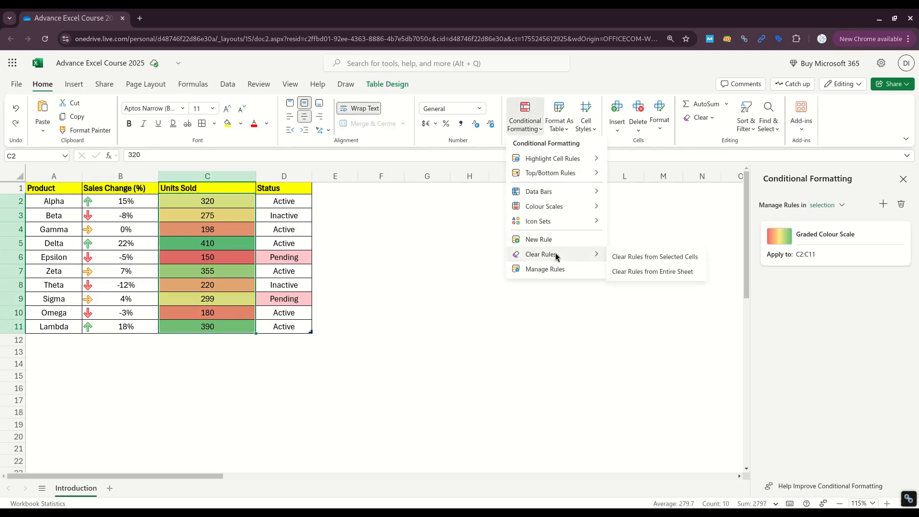
left_click(669, 262)
left_click(427, 255)
left_click_drag(206, 201, 224, 326)
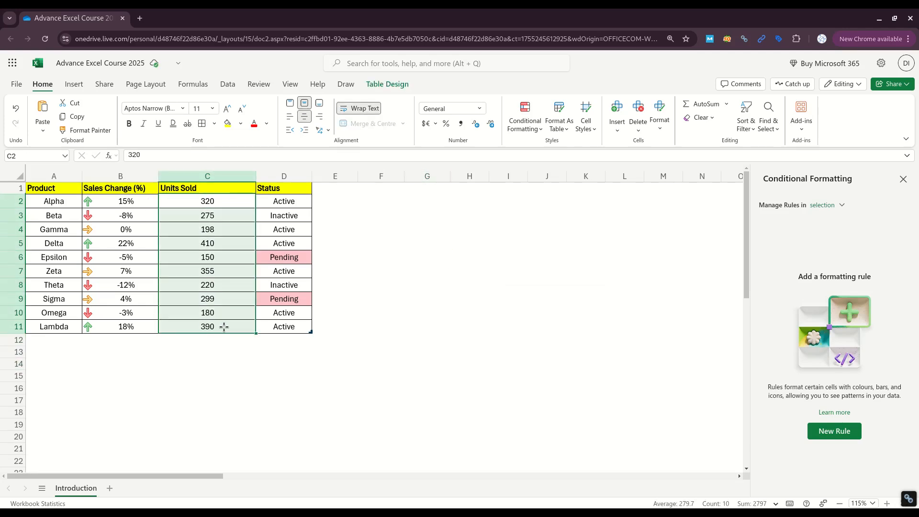
Open the conditional formatting rule manager, list the rules for this sheet, and check which range each rule covers
left_click(469, 243)
left_click(535, 125)
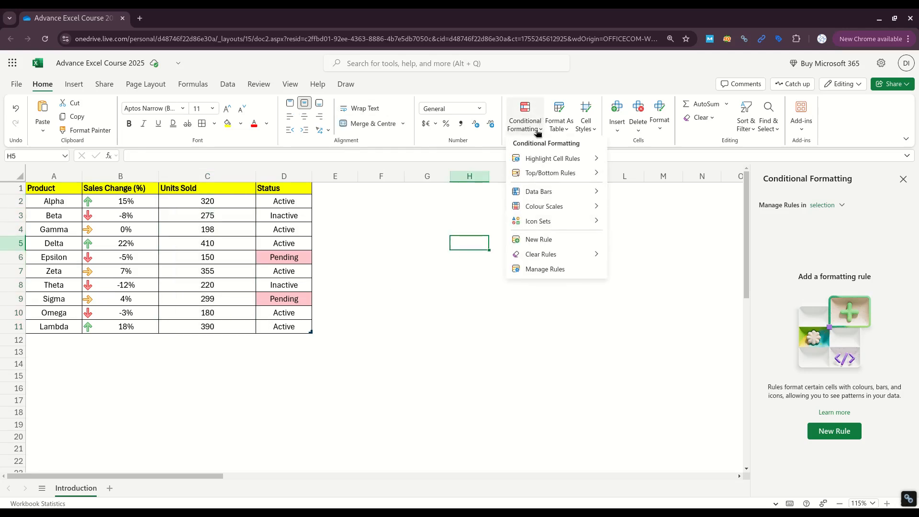
left_click(557, 268)
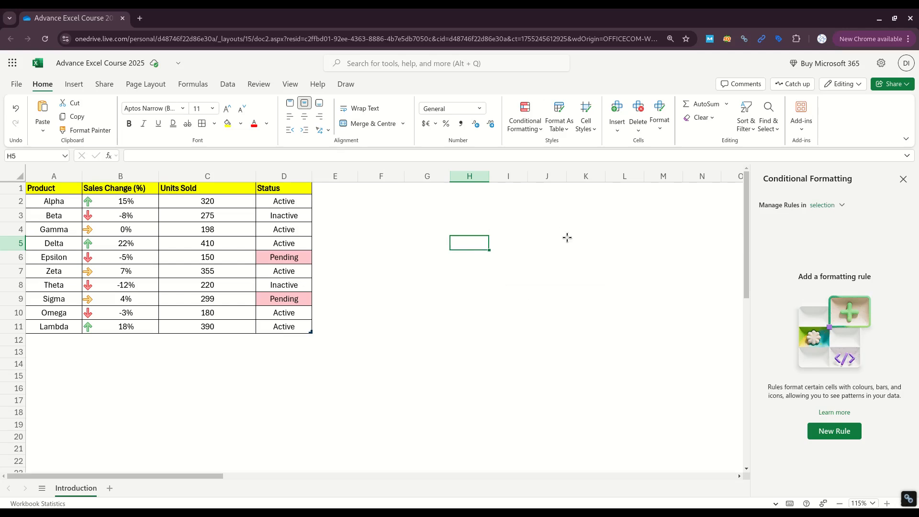
left_click(842, 209)
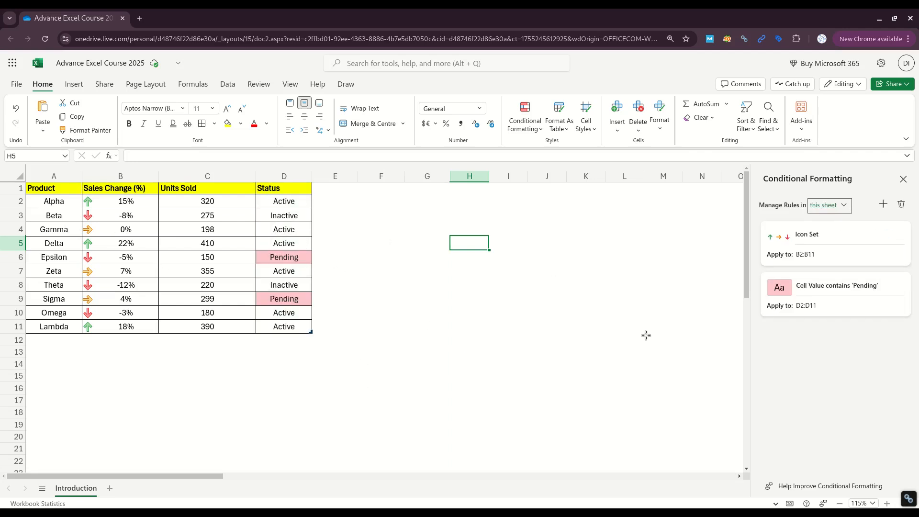
mouse_move(783, 238)
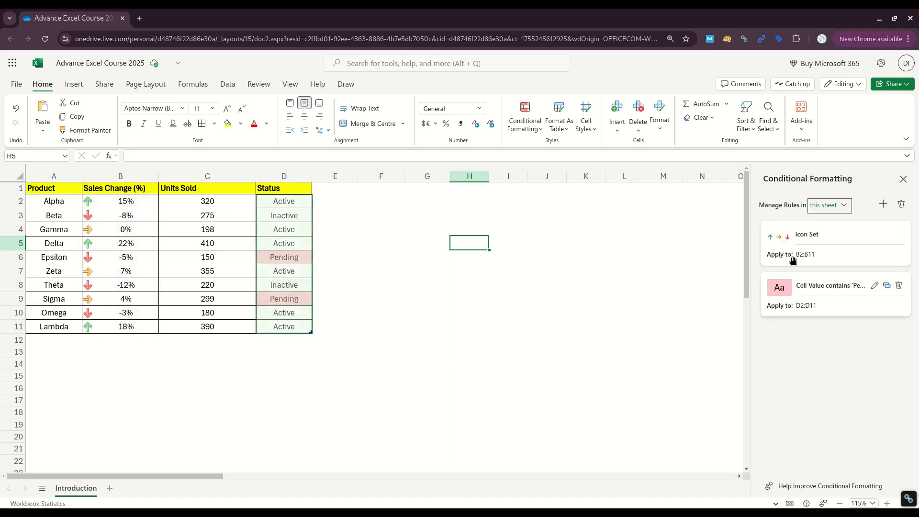
mouse_move(797, 293)
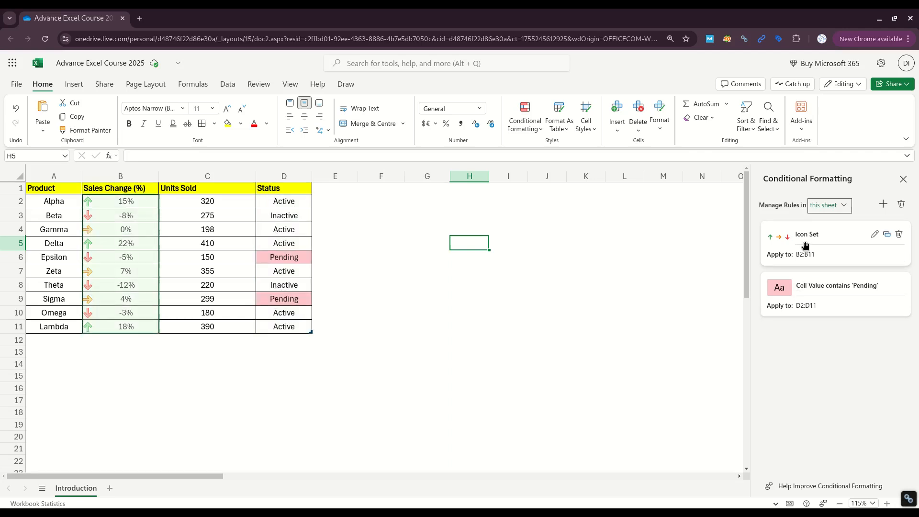
Delete the Icon Set rule on B2:B11, and remove all remaining conditional formatting rules from this sheet
left_click(899, 234)
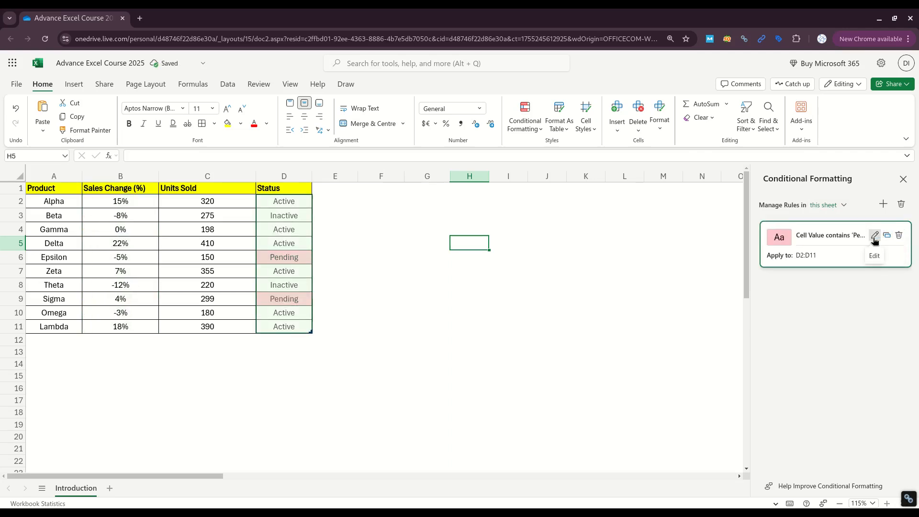
left_click(900, 206)
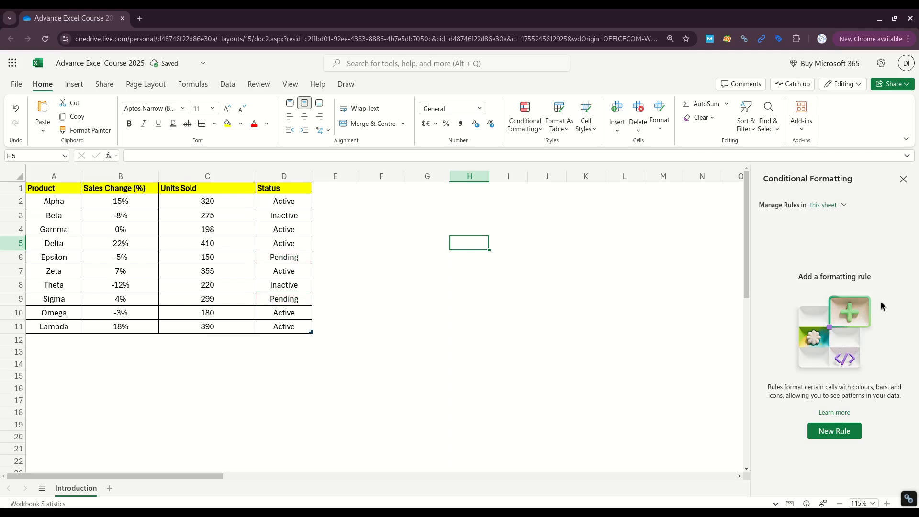
left_click(532, 124)
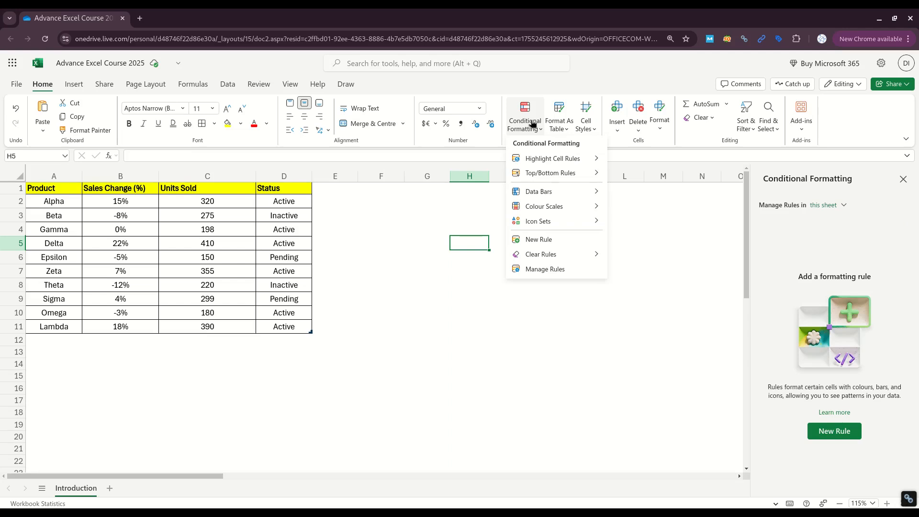
mouse_move(592, 171)
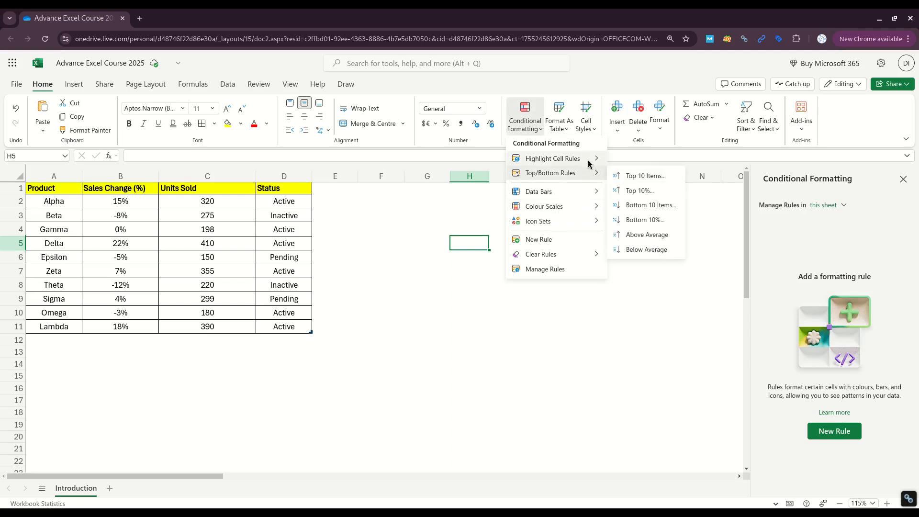